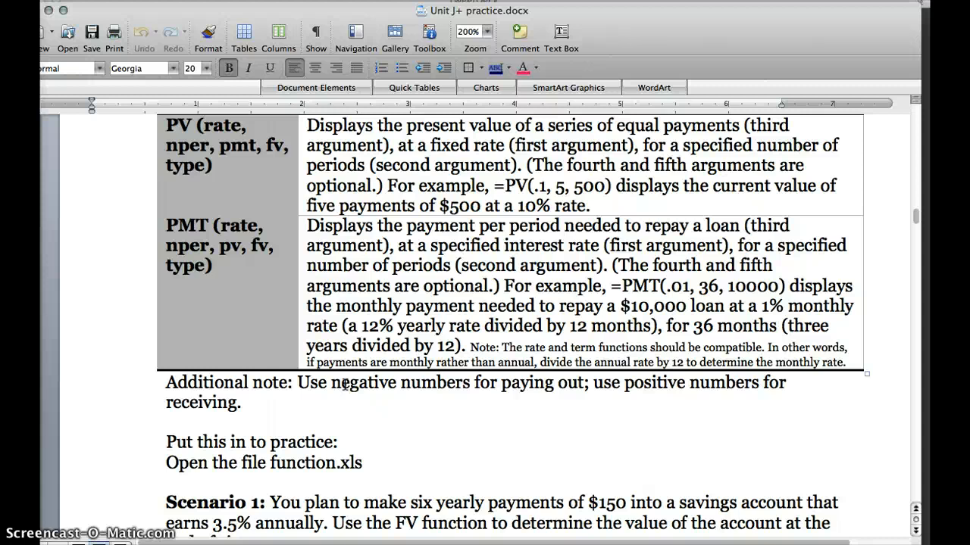
# Review the FV function description in Unit J+ practice.docx, and switch to Excel's Workbook5 to show the Future Value Example on Sheet2
pyautogui.scroll(10, 345, 385)
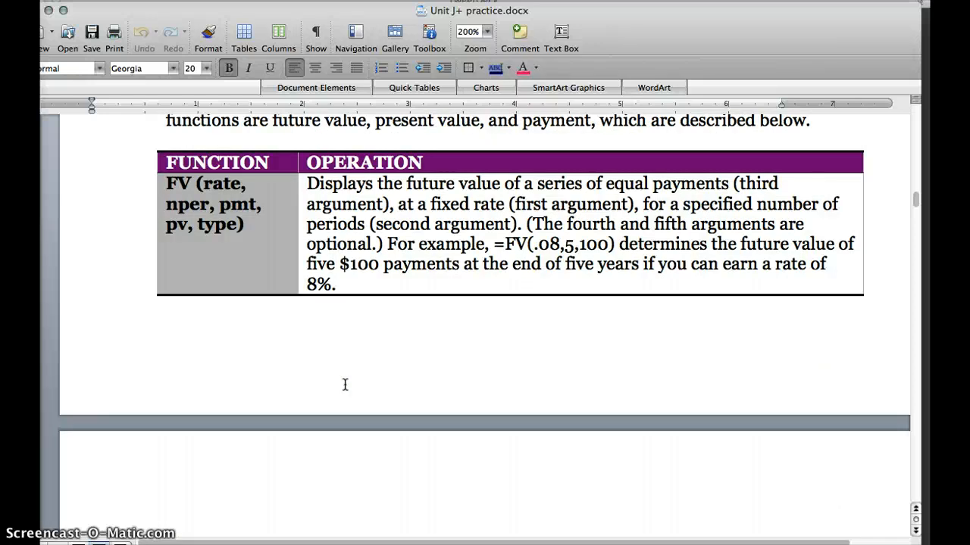
pyautogui.hotkey('ctrl', 'Right')
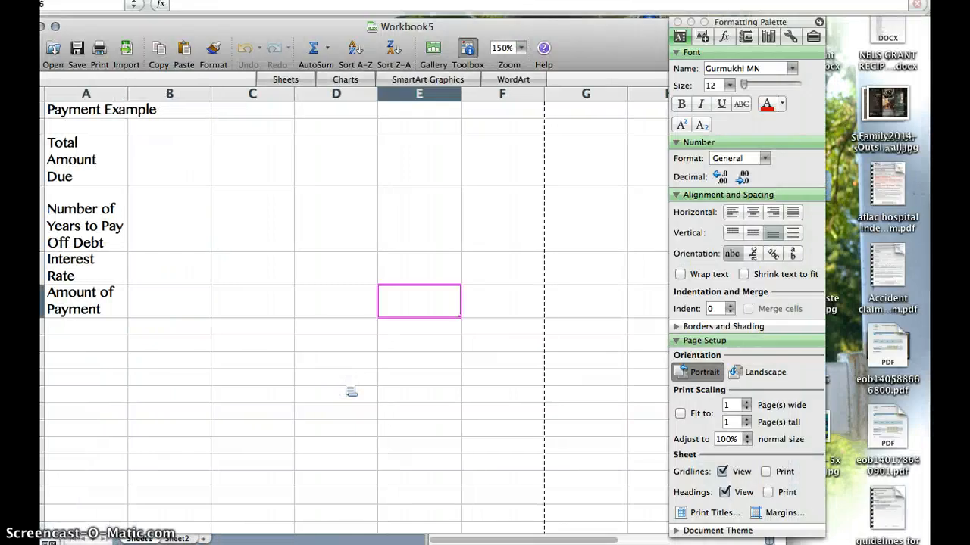
pyautogui.click(177, 539)
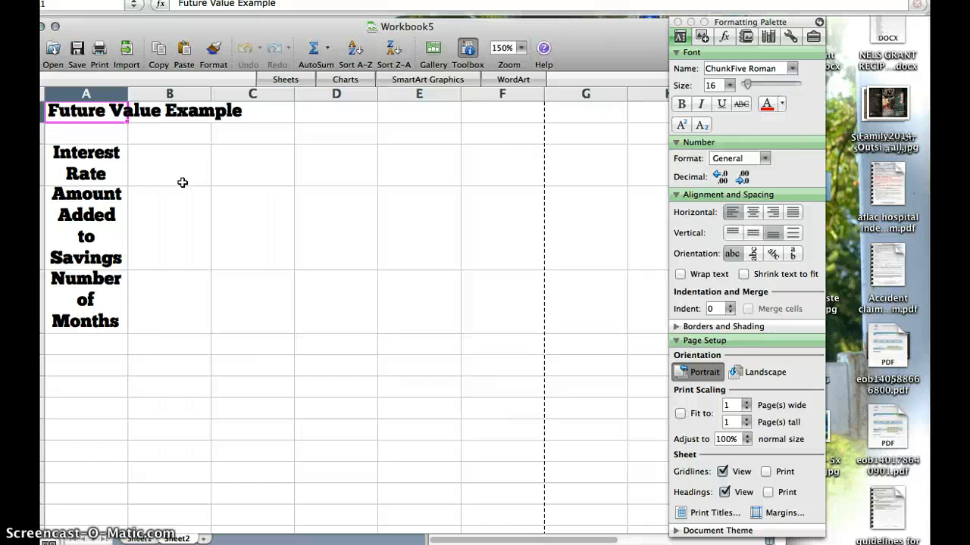
# Enter .25% as the interest rate in cell B3 of the Future Value Example
pyautogui.click(183, 182)
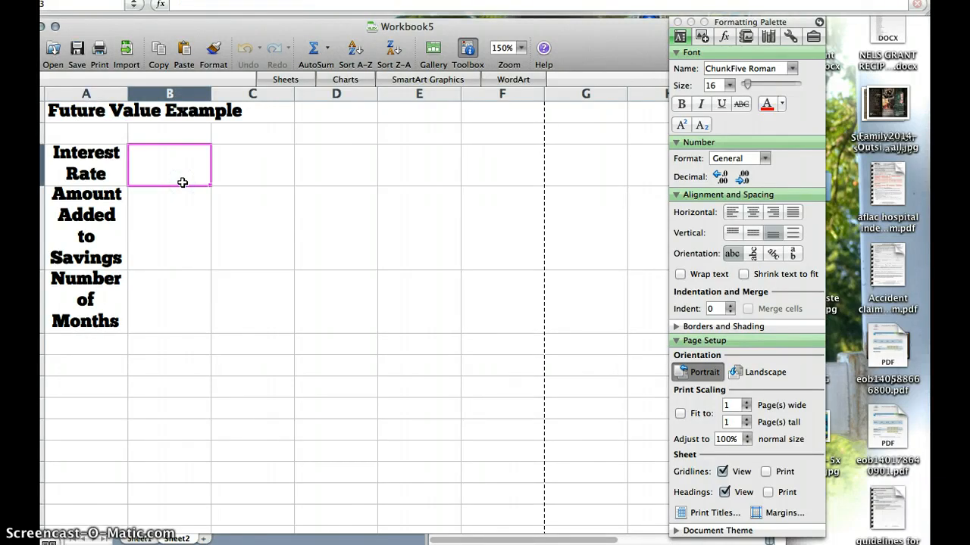
pyautogui.write('.25')
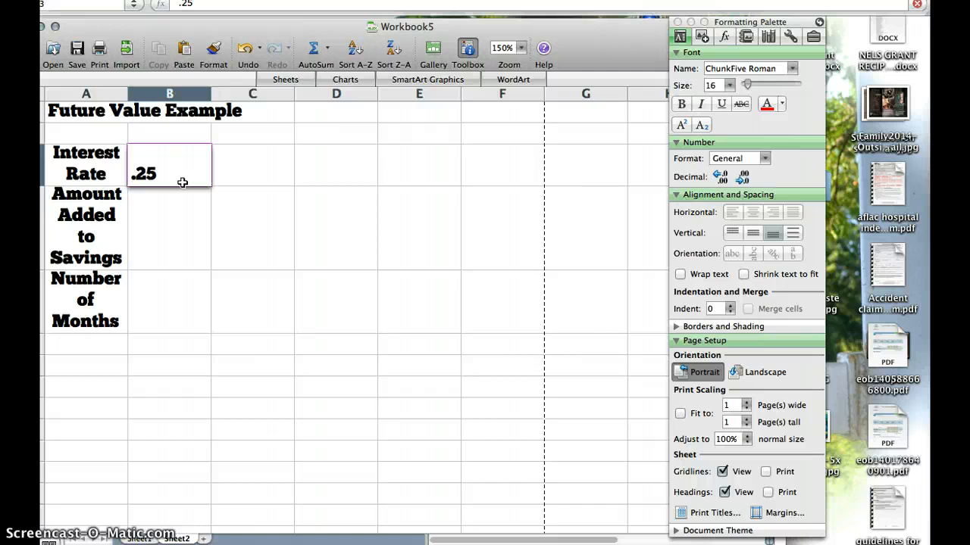
pyautogui.write('&')
pyautogui.press('BackSpace')
pyautogui.write('&')
pyautogui.press('BackSpace')
pyautogui.write('%')
pyautogui.press('Return')
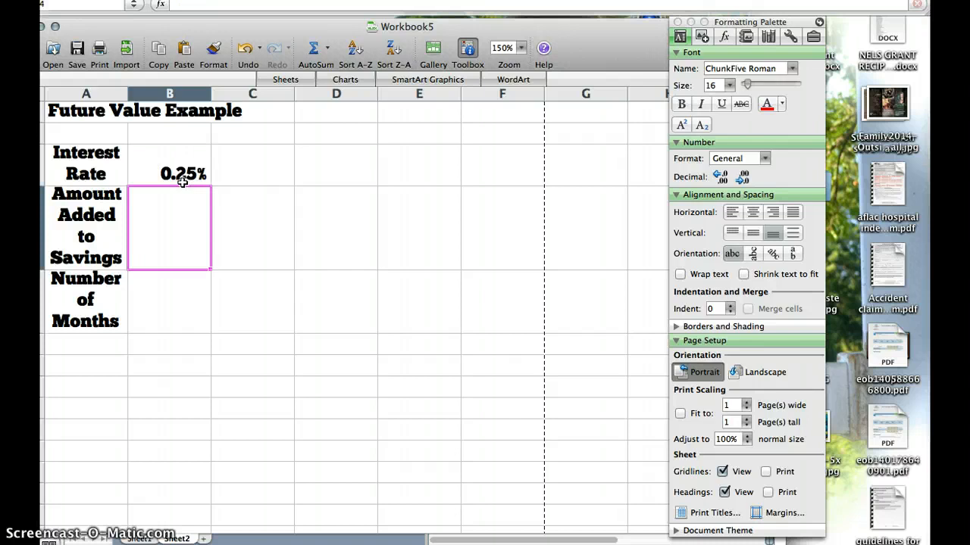
# Enter 75 as the amount added to savings in B4 and 9 as the number of months in B5
pyautogui.write('75')
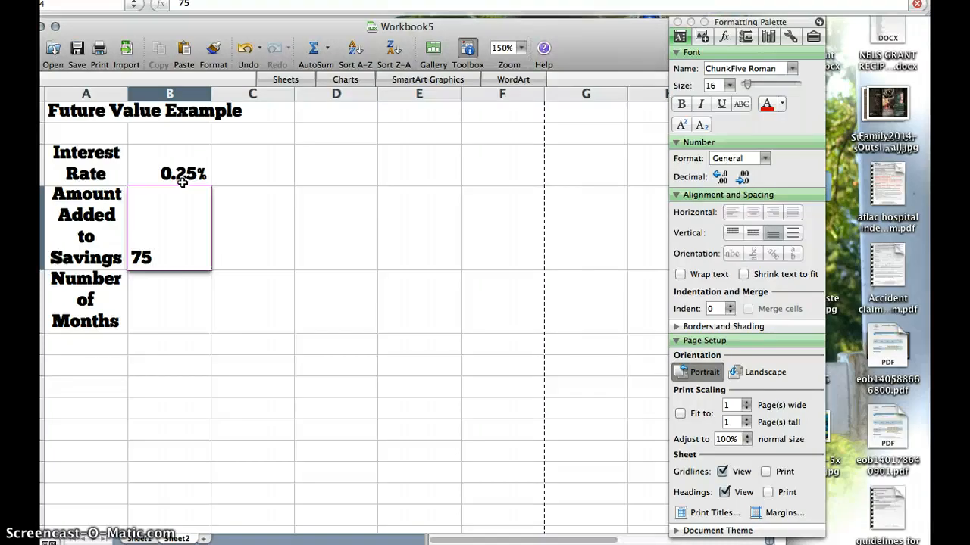
pyautogui.press('Return')
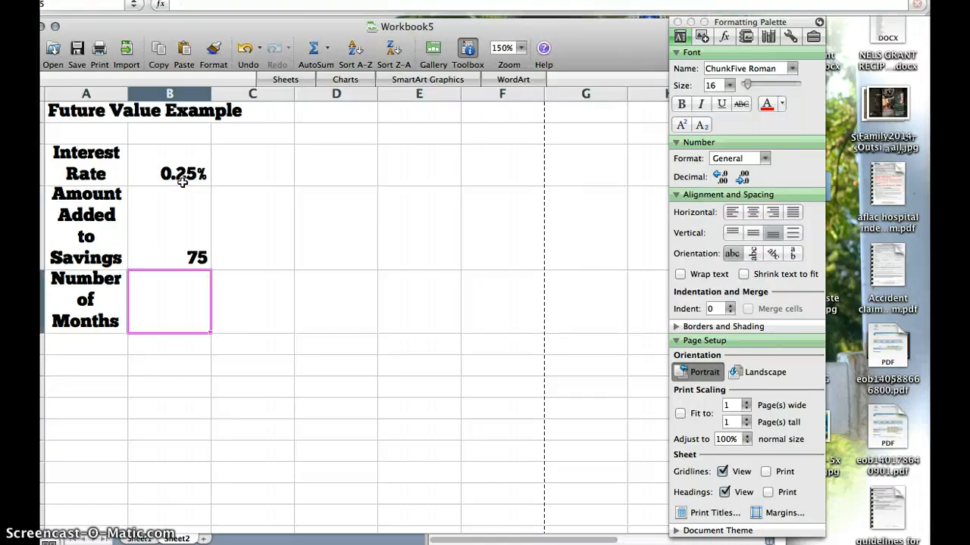
pyautogui.write('9')
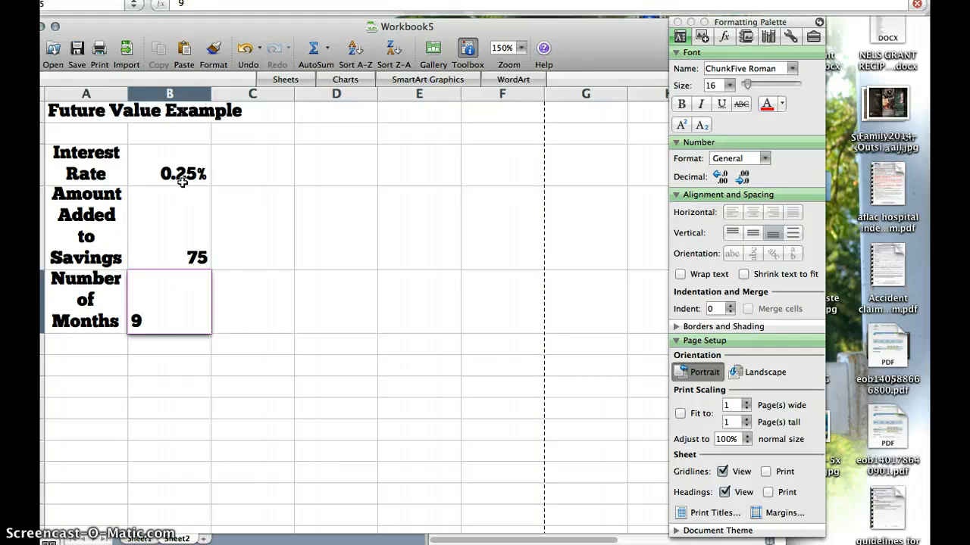
pyautogui.press('Return')
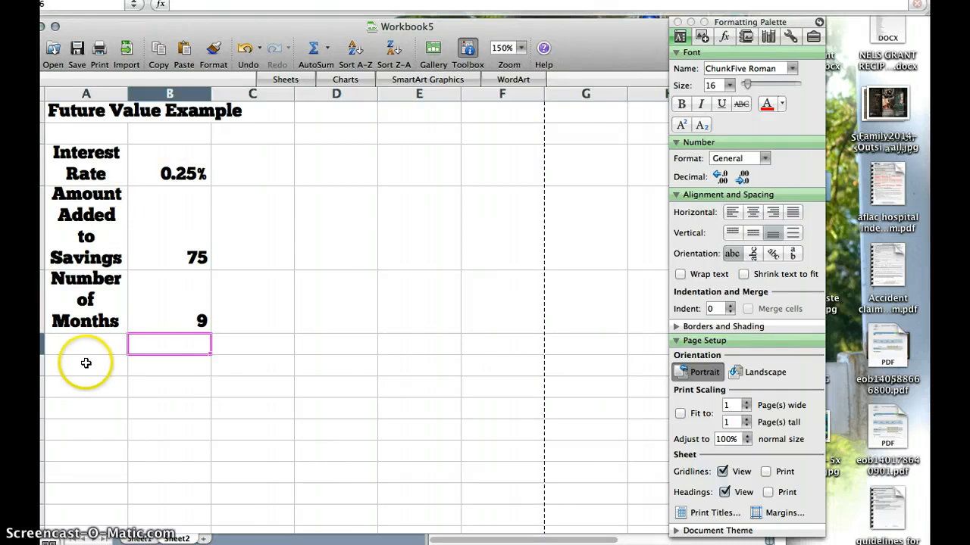
# Add the label "Amount I will have saved" in cell A6 and wrap its text within the column
pyautogui.click(77, 340)
pyautogui.write('Amoun')
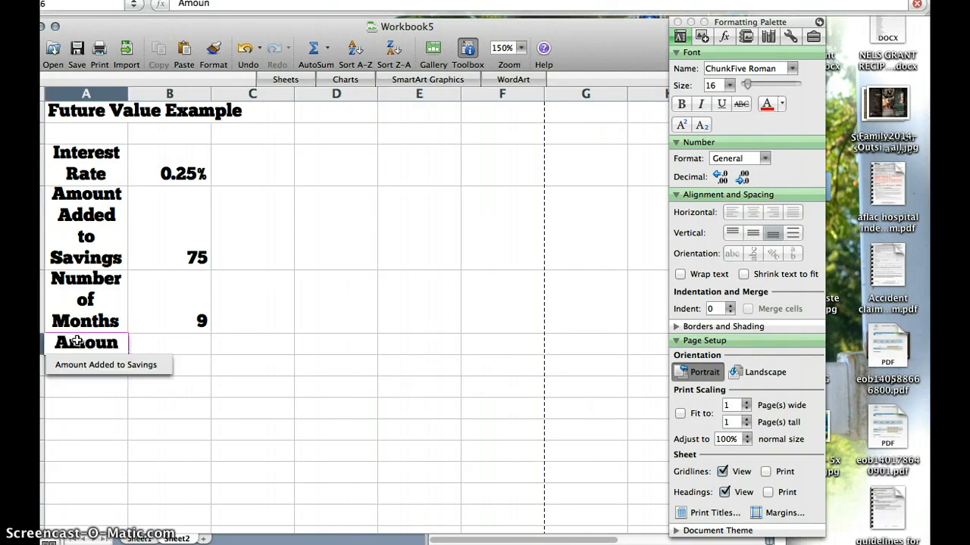
pyautogui.write('t I will ')
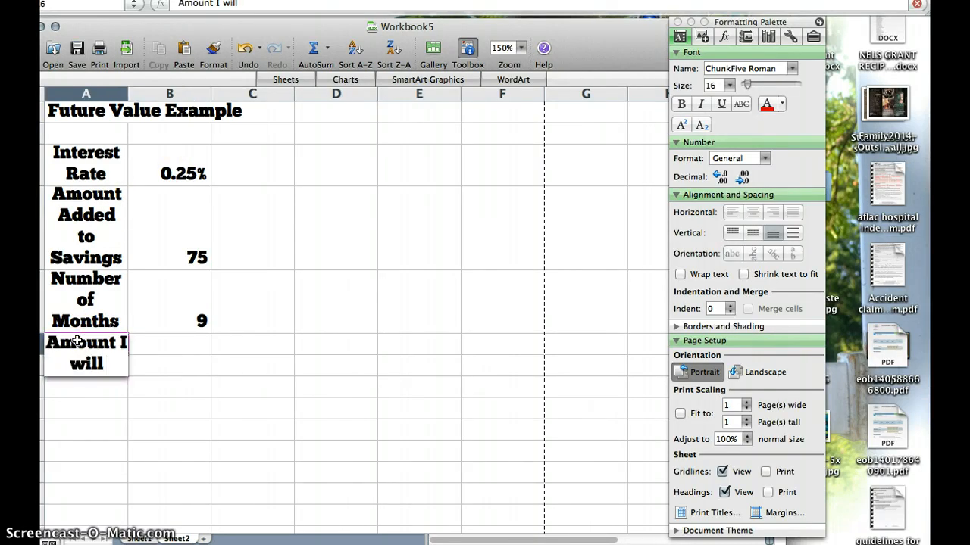
pyautogui.write('have saved')
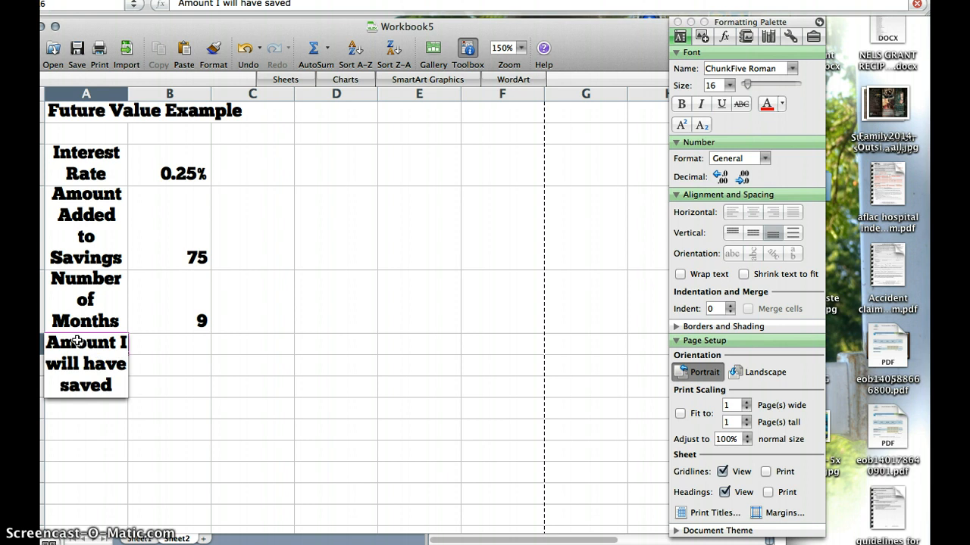
pyautogui.press('Return')
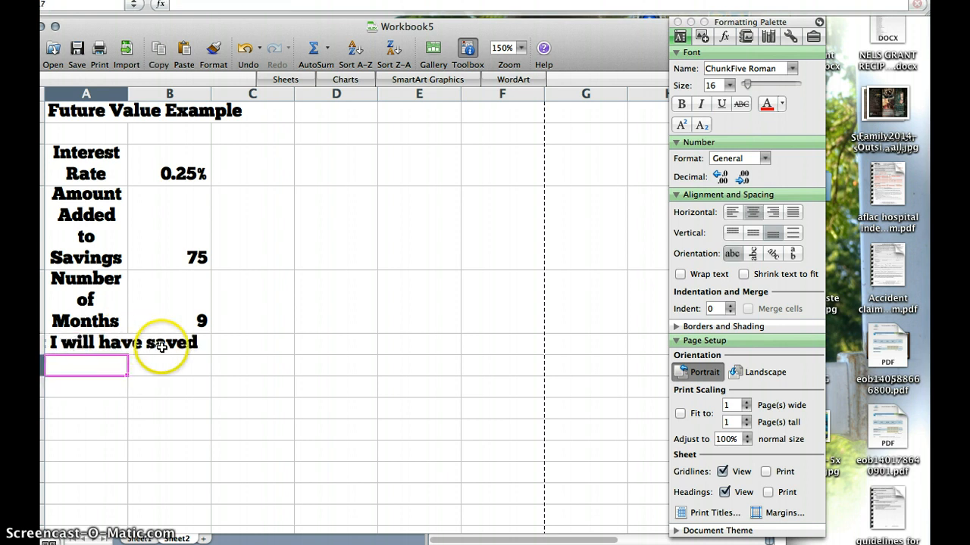
pyautogui.click(86, 345)
pyautogui.click(680, 274)
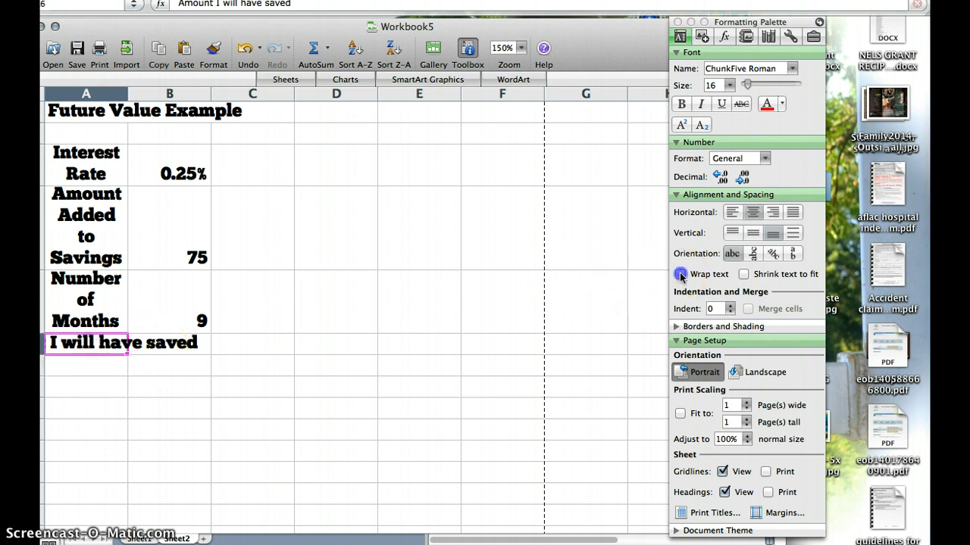
# Insert the FV function in cell B6 with the Formula Builder, and move the builder closer to the data
pyautogui.click(173, 364)
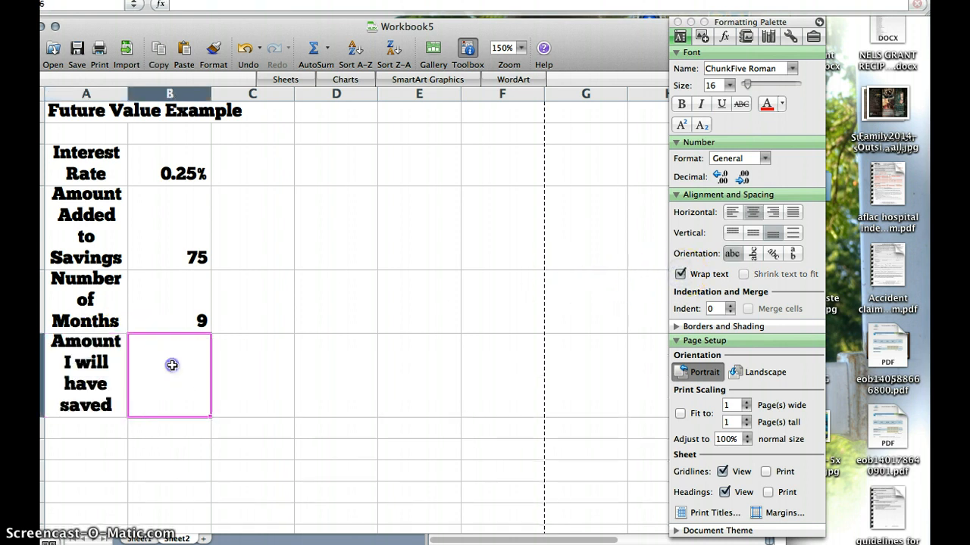
pyautogui.click(727, 40)
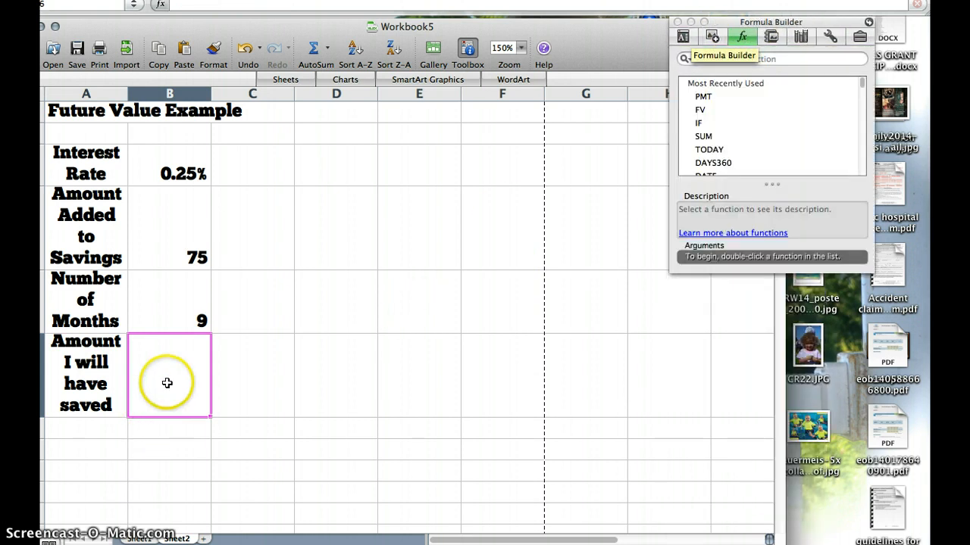
pyautogui.doubleClick(167, 379)
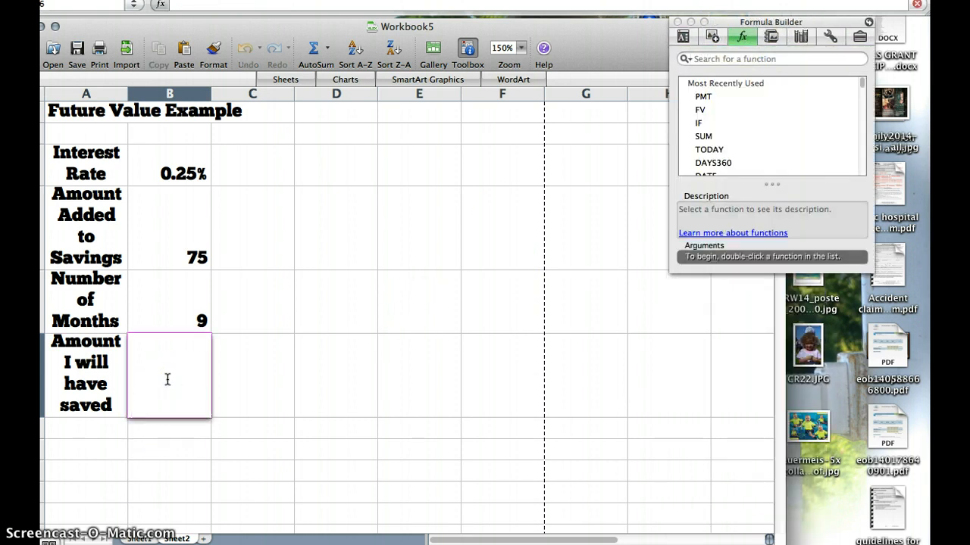
pyautogui.doubleClick(703, 111)
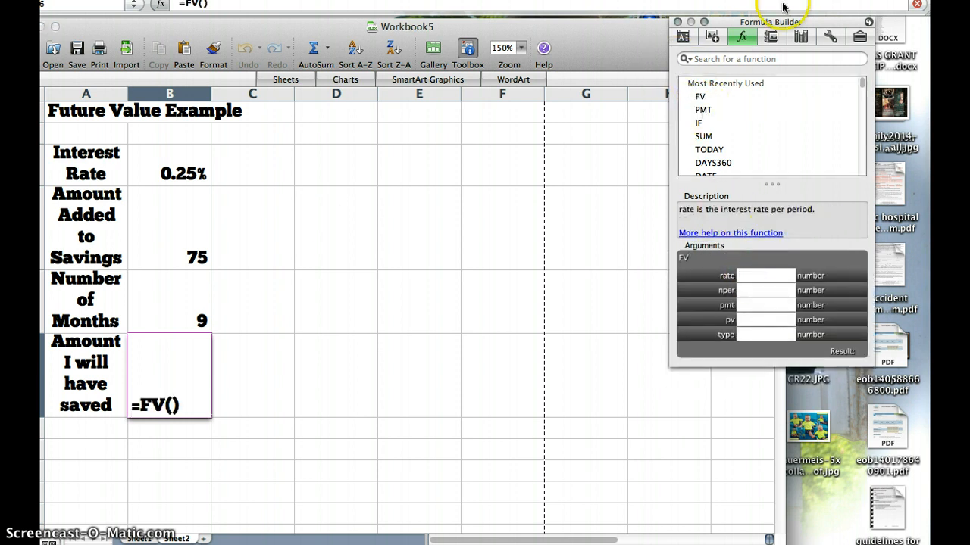
pyautogui.moveTo(780, 22); pyautogui.dragTo(581, 34)
pyautogui.moveTo(422, 41); pyautogui.dragTo(415, 24)
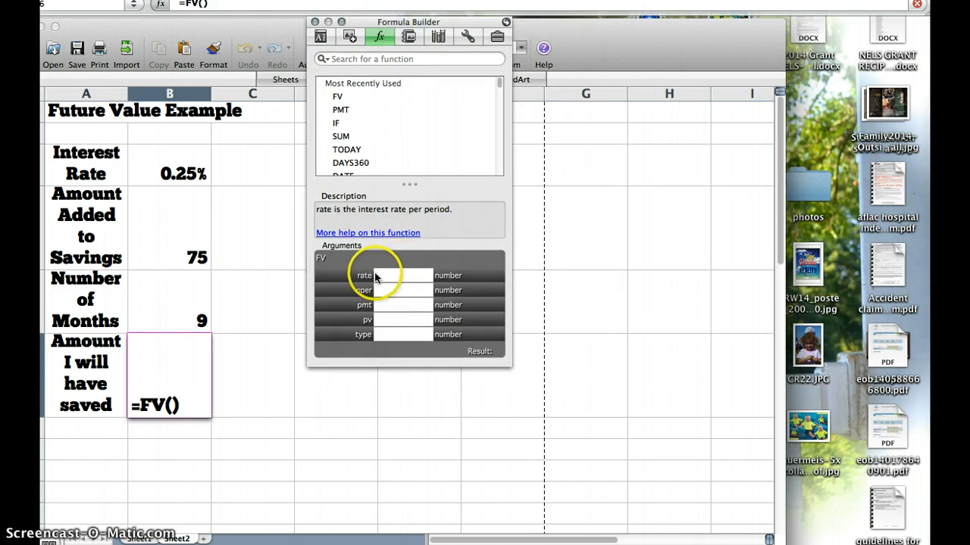
# Fill in the FV arguments with B3 as rate, B5 as nper and B4 as pmt, and complete the formula
pyautogui.click(153, 158)
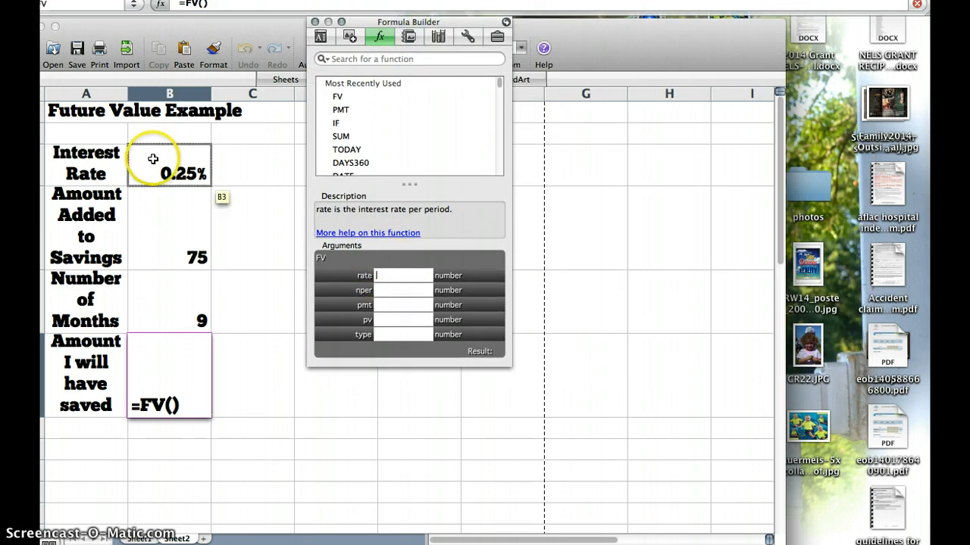
pyautogui.click(382, 290)
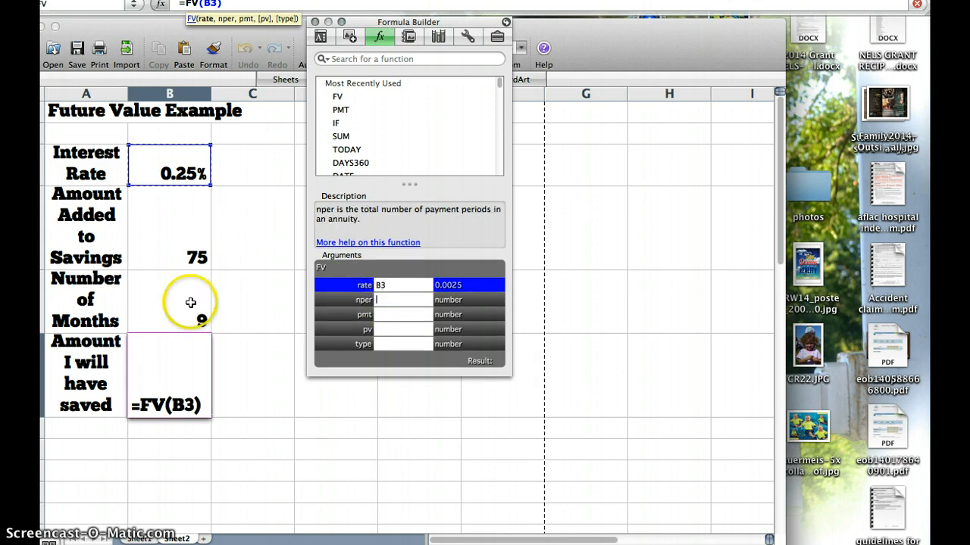
pyautogui.click(187, 302)
pyautogui.click(388, 302)
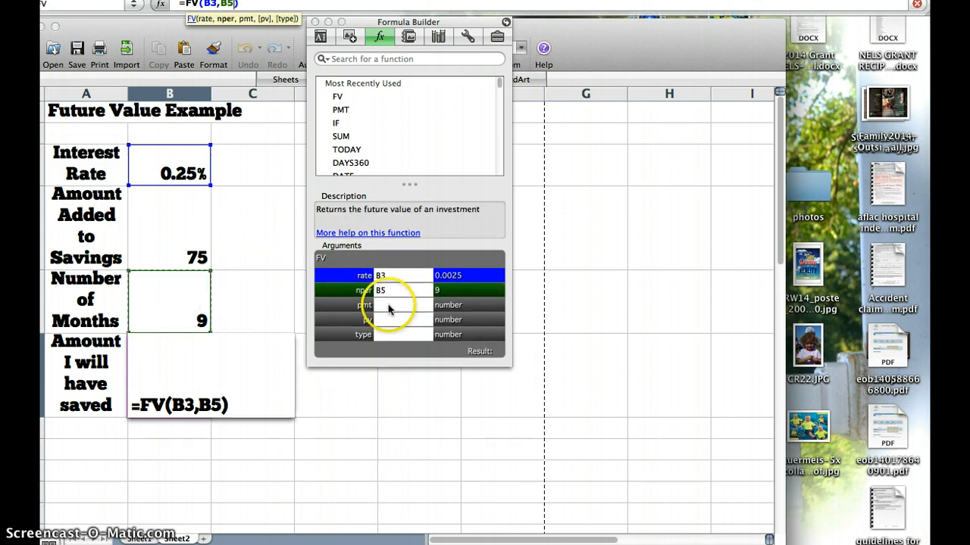
pyautogui.click(179, 239)
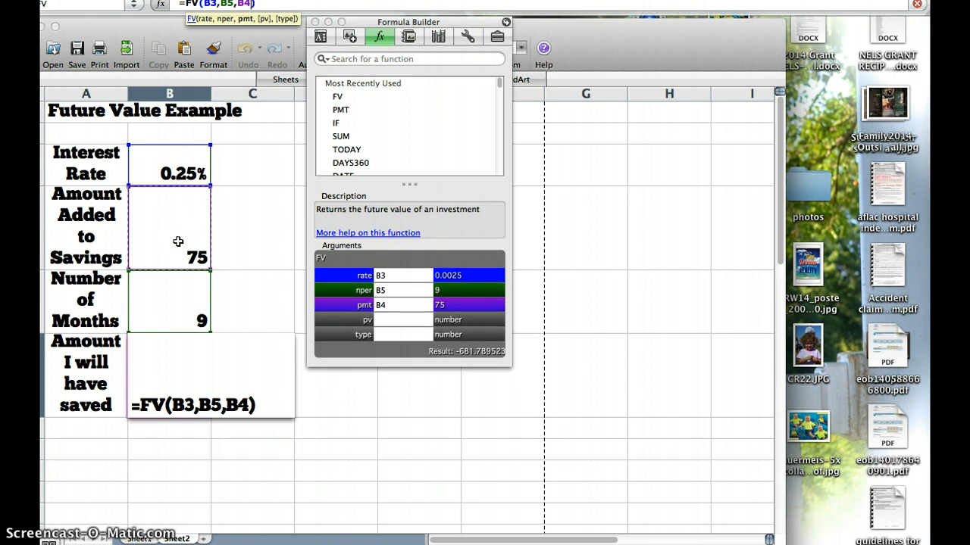
pyautogui.press('Return')
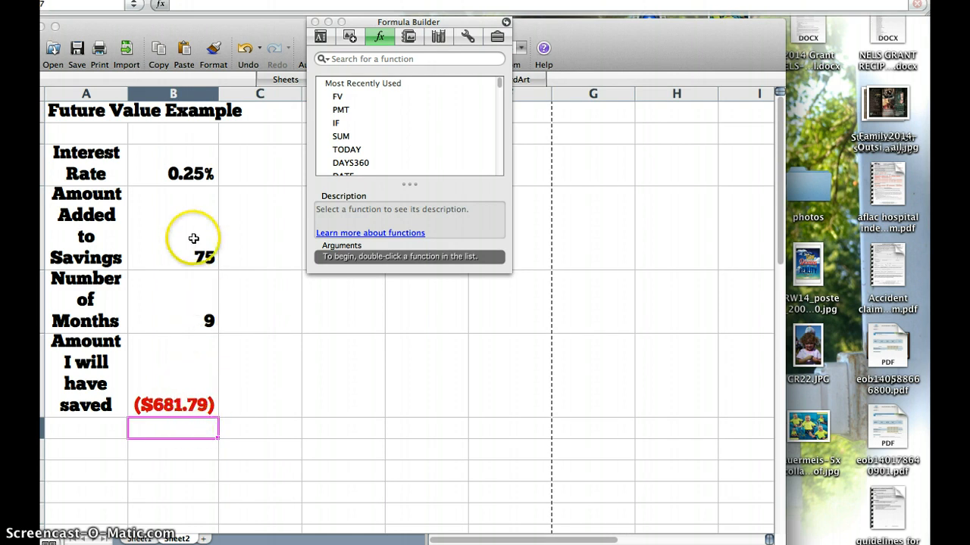
# Change the pmt argument of the FV formula in B6 to -B4
pyautogui.click(189, 394)
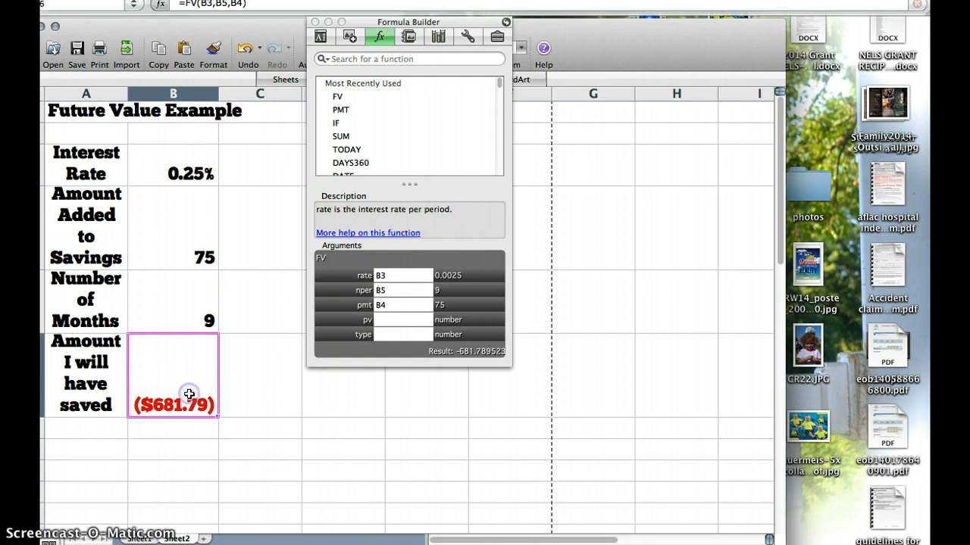
pyautogui.click(381, 306)
pyautogui.write('-')
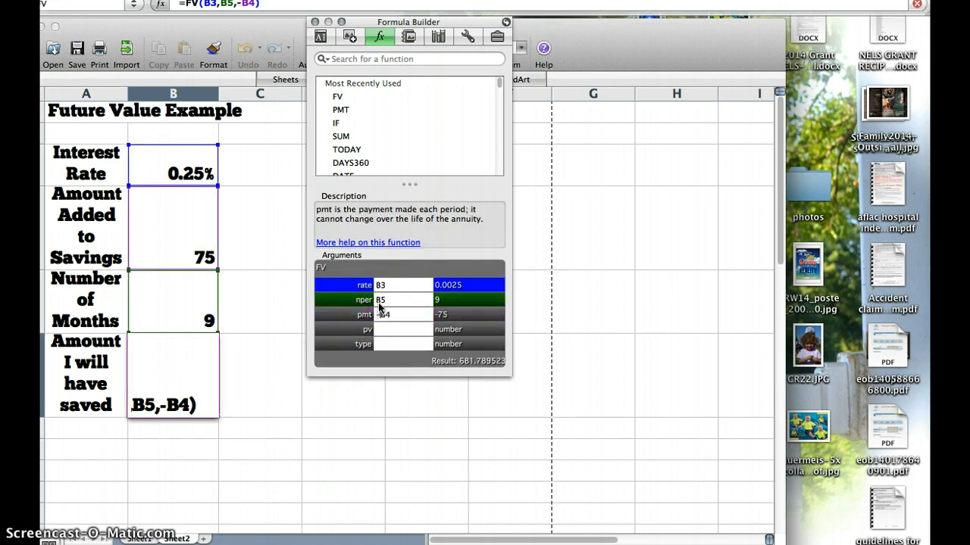
pyautogui.press('Return')
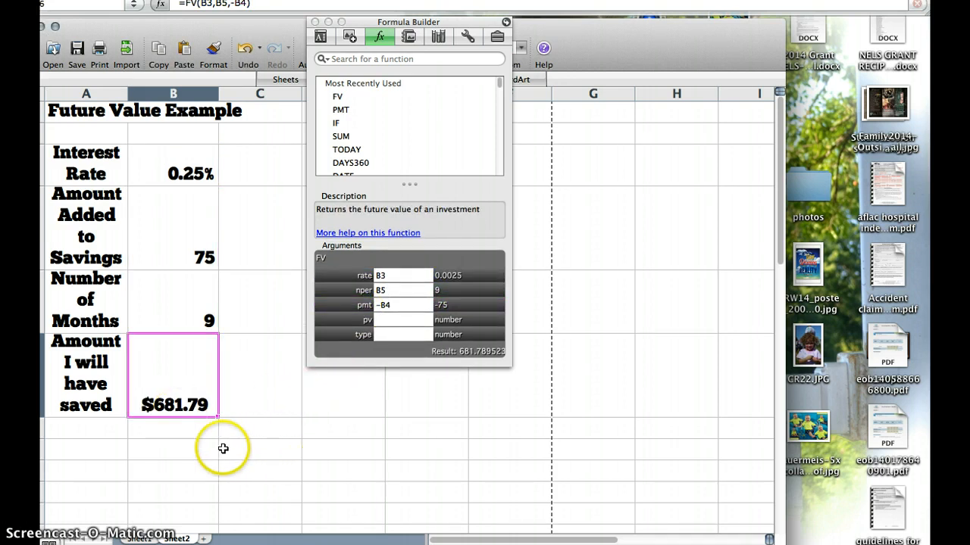
# Enter the comparison formula =75*9 in cell B8 to calculate the savings without interest
pyautogui.click(169, 451)
pyautogui.write('=')
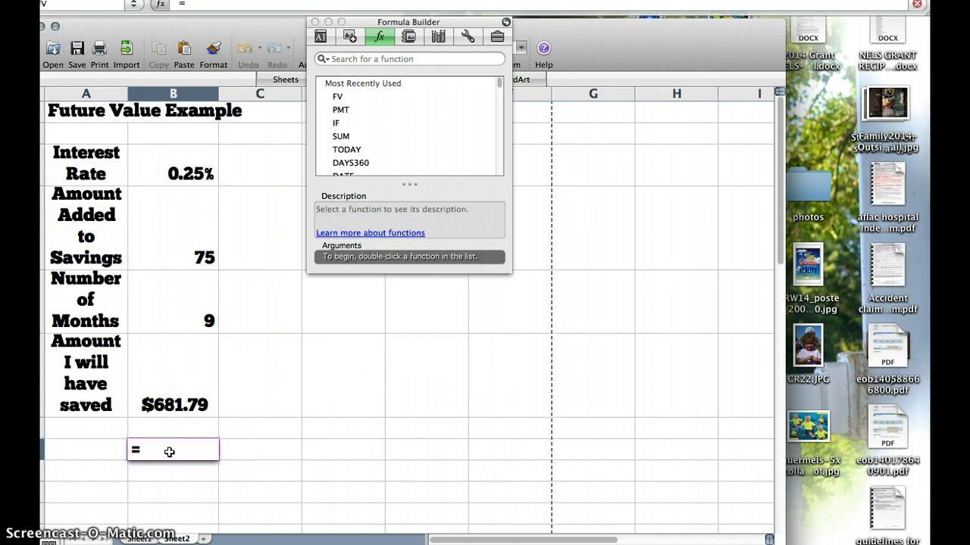
pyautogui.write('75*9')
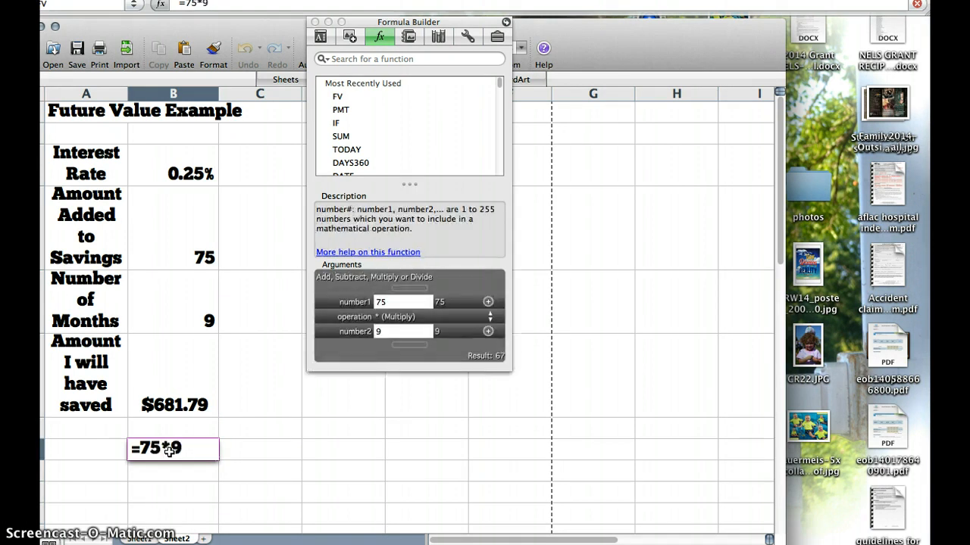
pyautogui.press('Return')
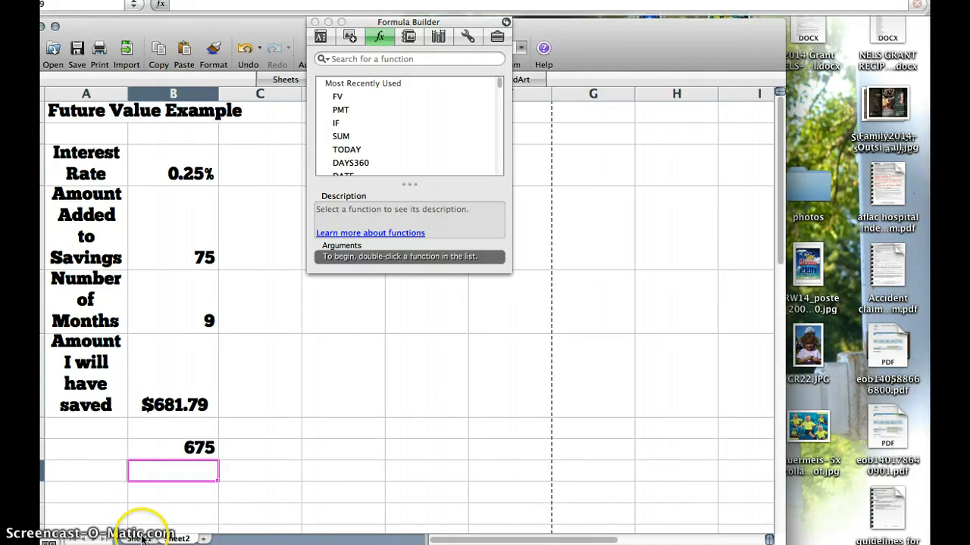
# Review the next function's description in the Word practice document, and open the Payment Example sheet in Excel
pyautogui.hotkey('ctrl', 'Left')
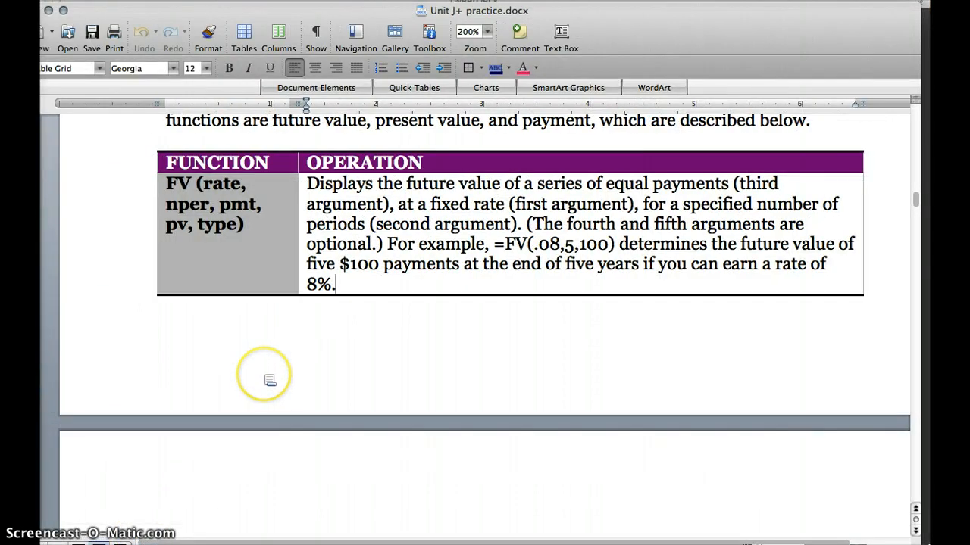
pyautogui.scroll(-5, 268, 382)
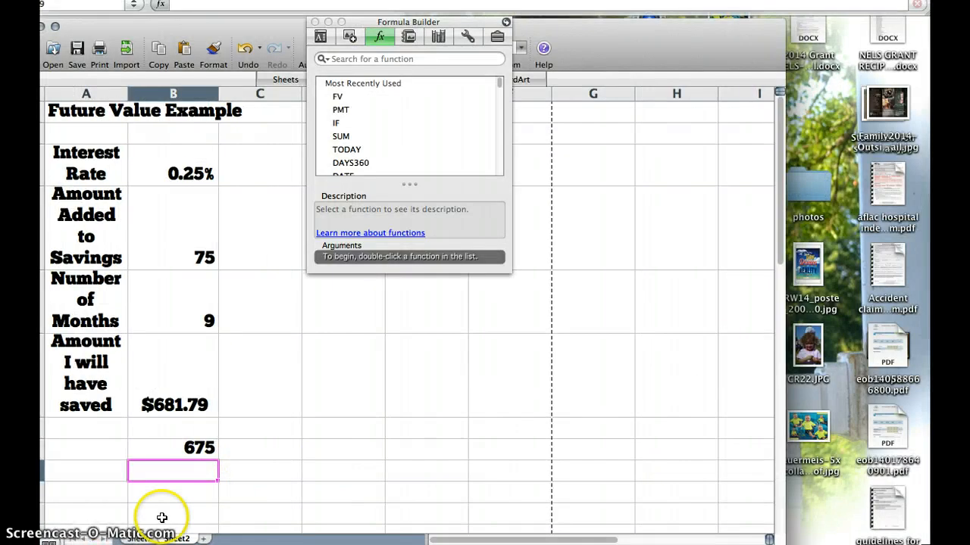
pyautogui.click(133, 538)
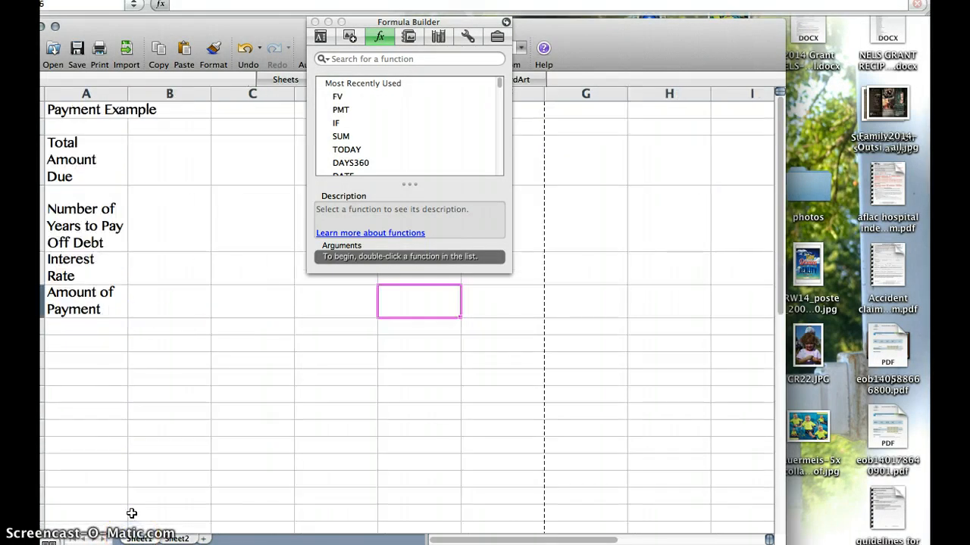
# Enter the loan data in column B: total amount due 20000, number of years 5 and interest rate 5.50%
pyautogui.click(170, 148)
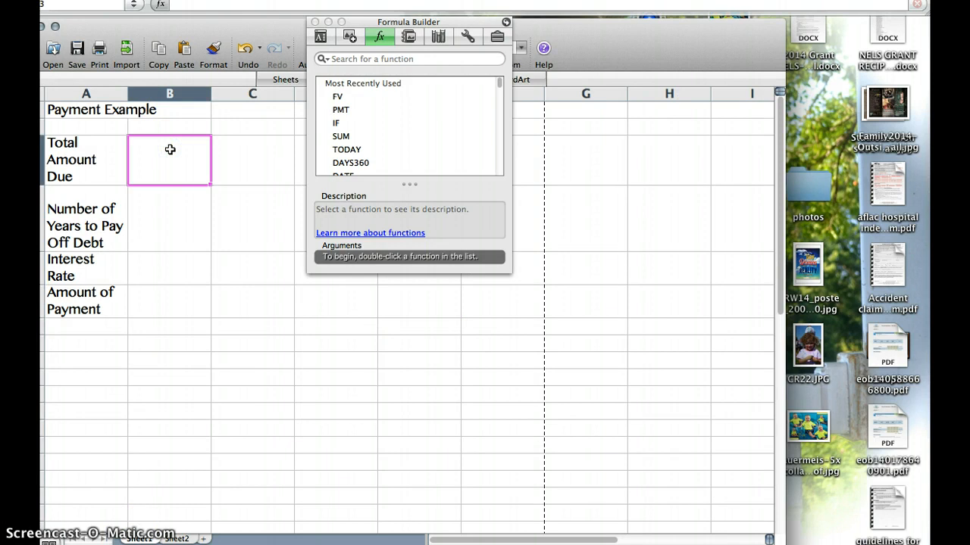
pyautogui.write('20000')
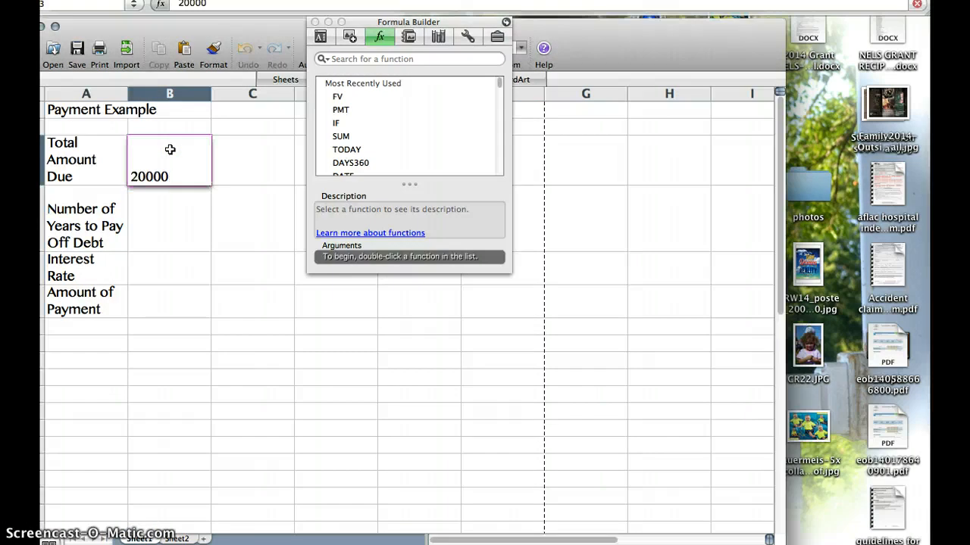
pyautogui.press('Return')
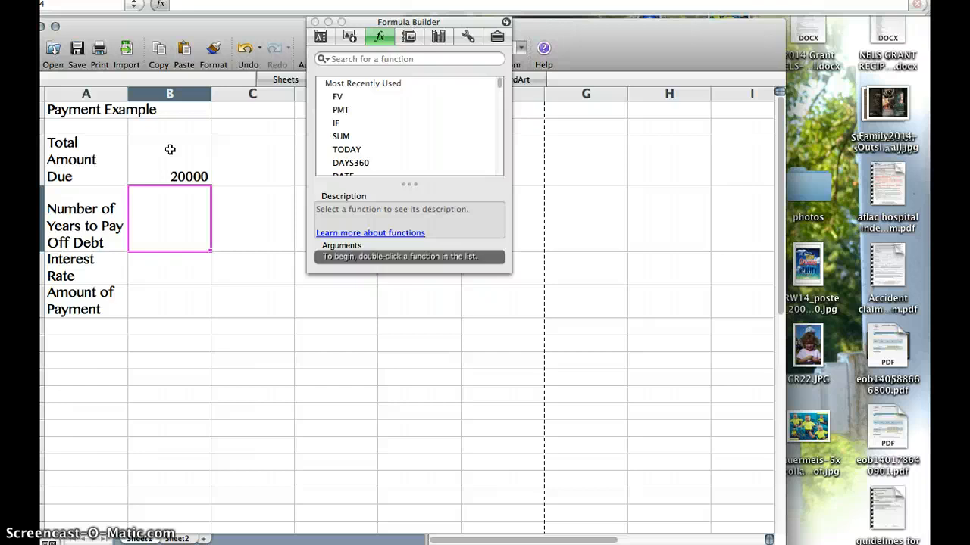
pyautogui.write('5')
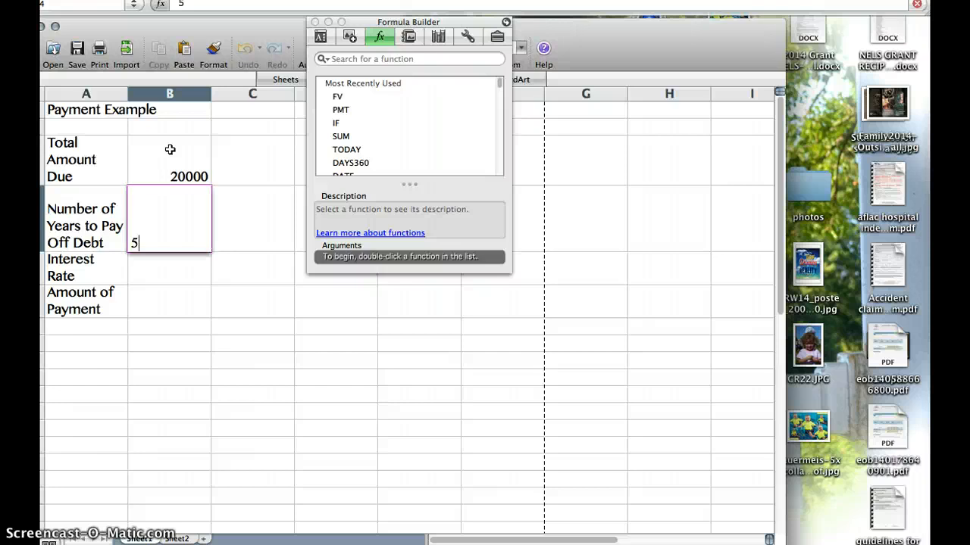
pyautogui.click(162, 268)
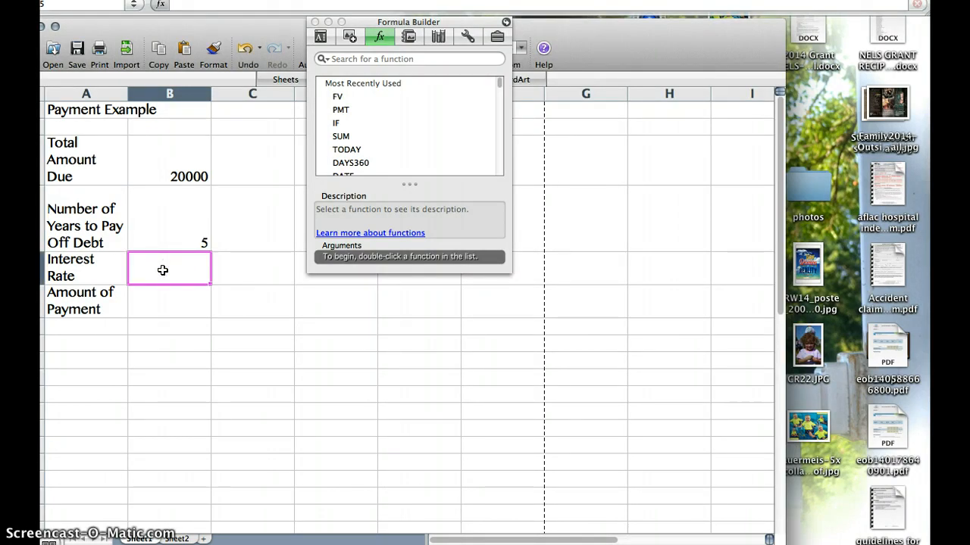
pyautogui.write('5.5')
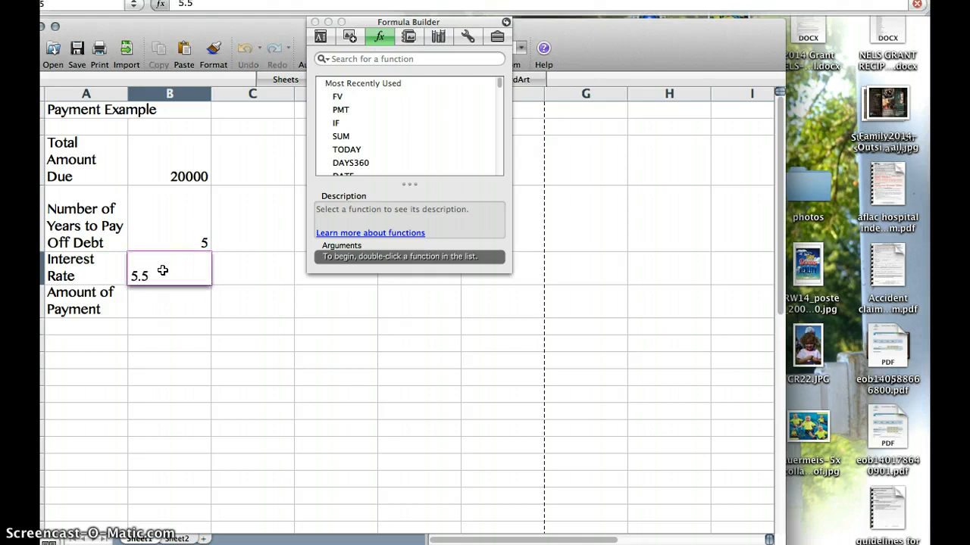
pyautogui.write('0%')
pyautogui.press('Return')
pyautogui.click(164, 277)
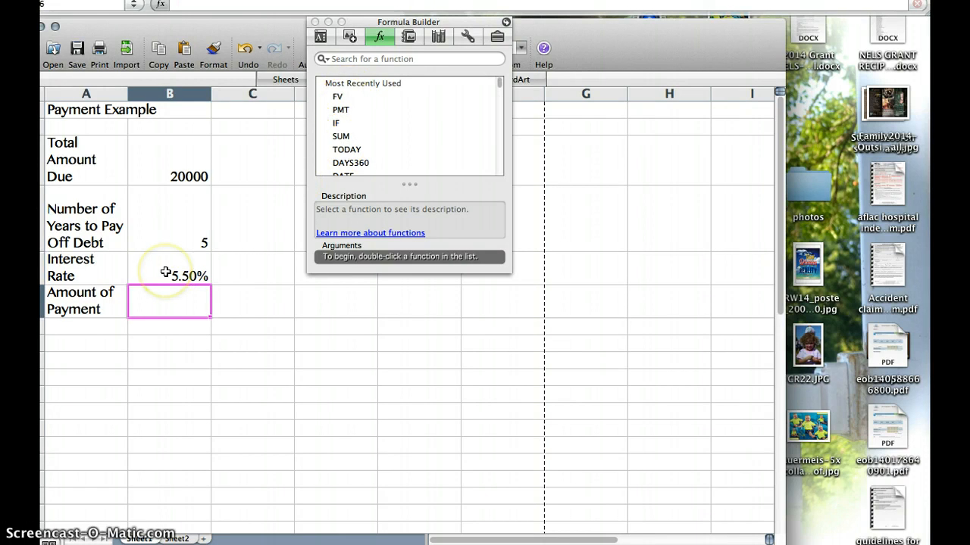
# Insert the PMT function in cell B6 with B5 as rate, B4 as nper and B3 as pv, and complete the formula
pyautogui.write('=pmT')
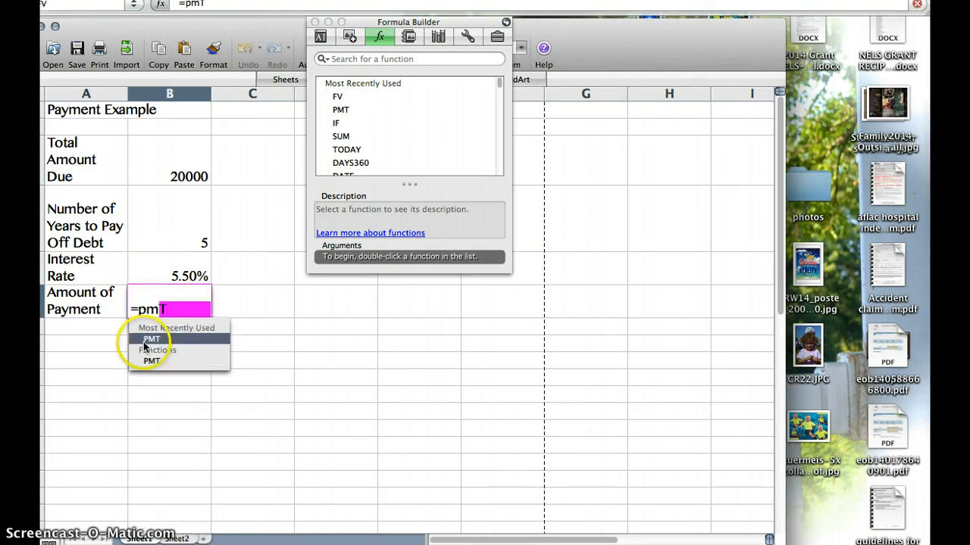
pyautogui.doubleClick(151, 339)
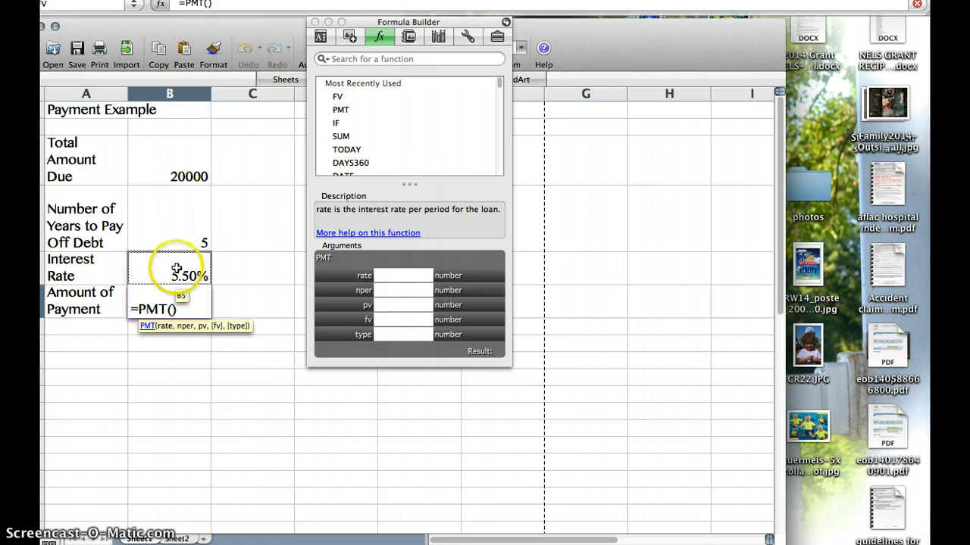
pyautogui.click(175, 269)
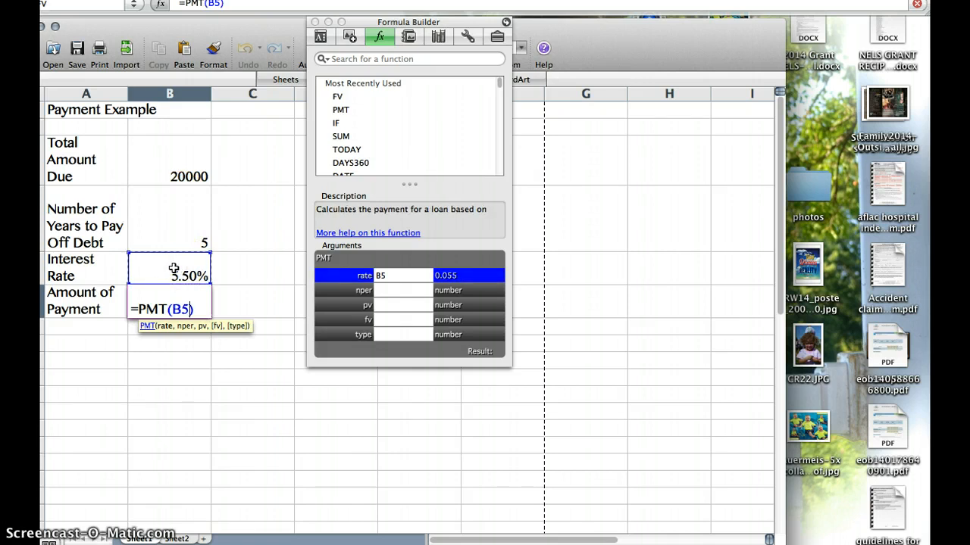
pyautogui.click(416, 290)
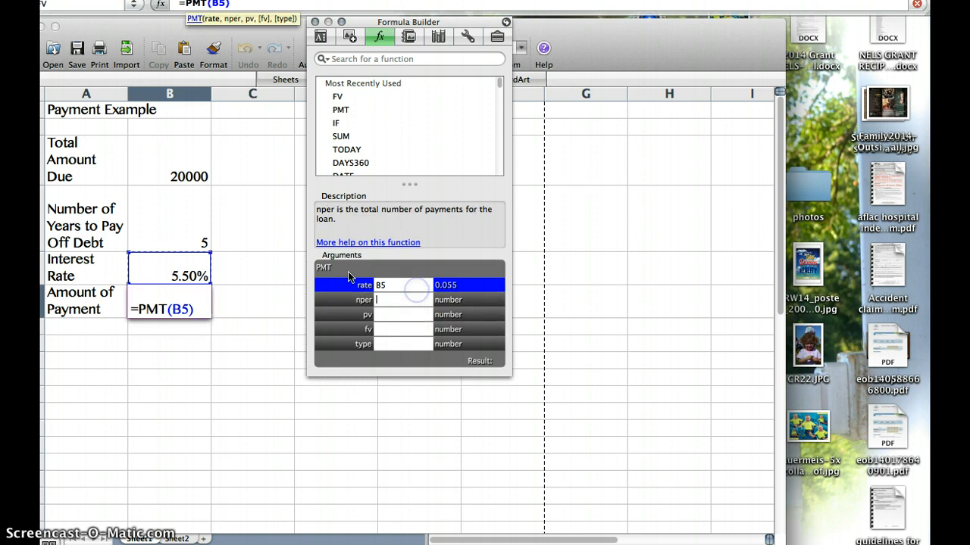
pyautogui.click(176, 223)
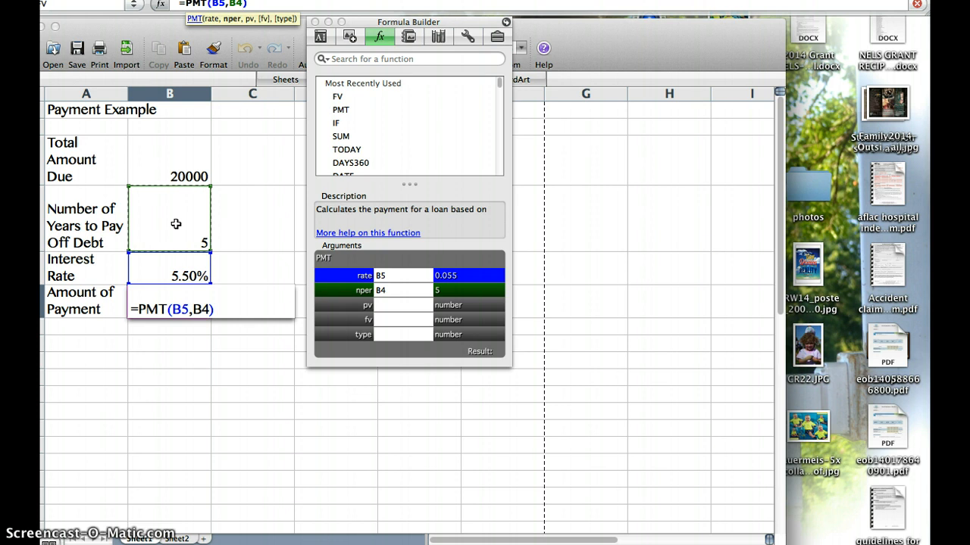
pyautogui.click(402, 305)
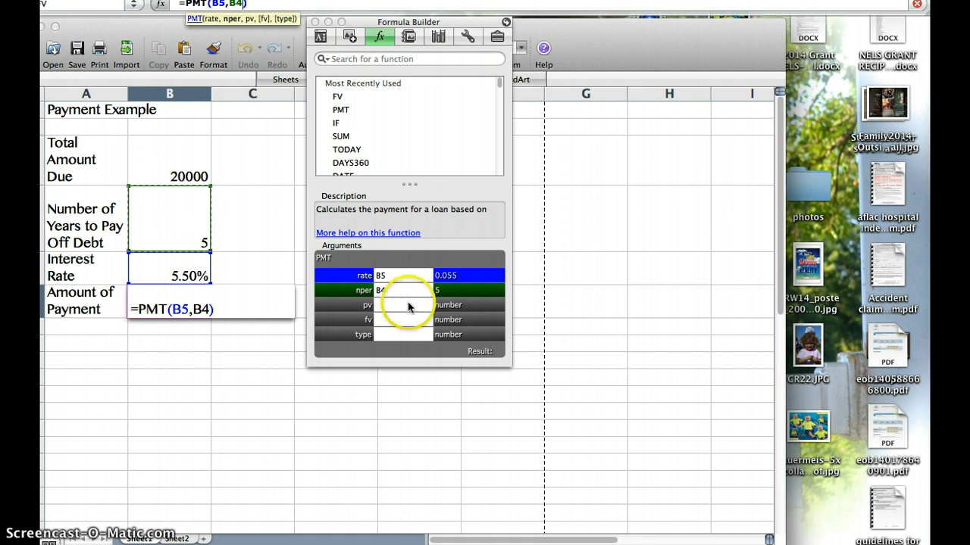
pyautogui.click(187, 146)
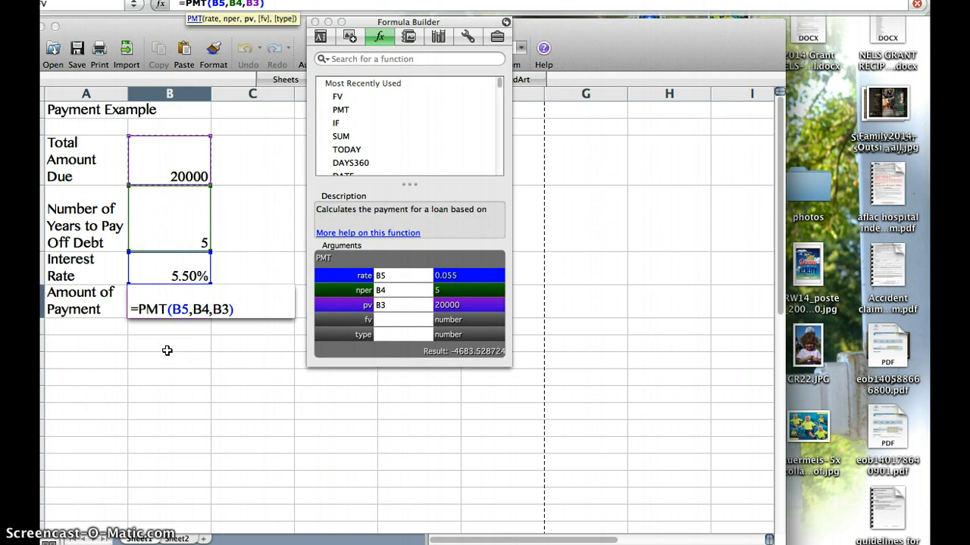
pyautogui.press('Return')
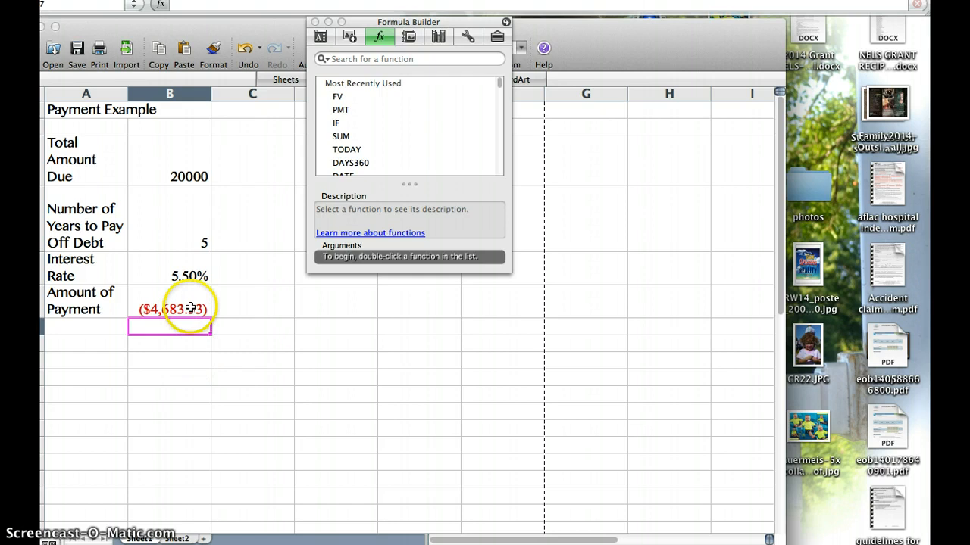
# Enter the formula =B6*5 in cell B9 to calculate the total repaid over five years
pyautogui.click(173, 369)
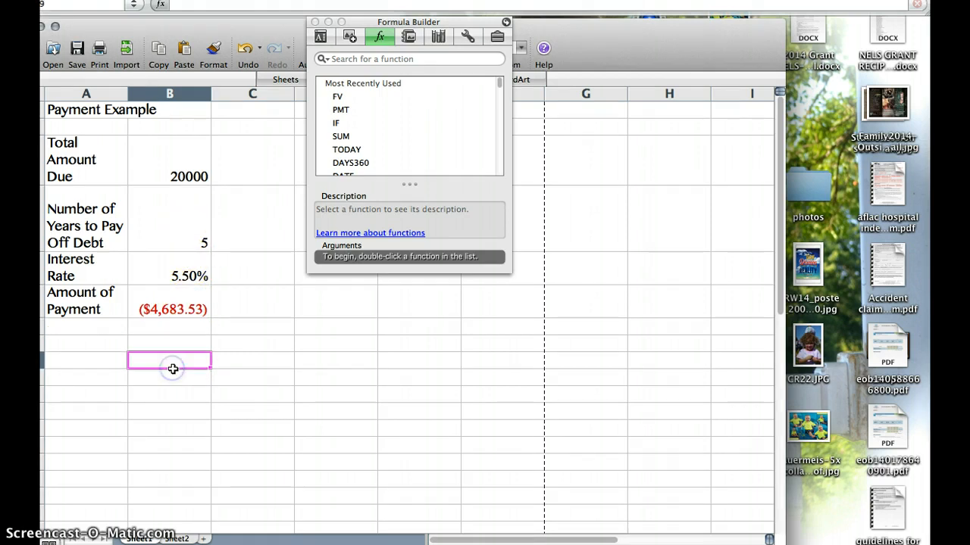
pyautogui.write('=')
pyautogui.click(170, 307)
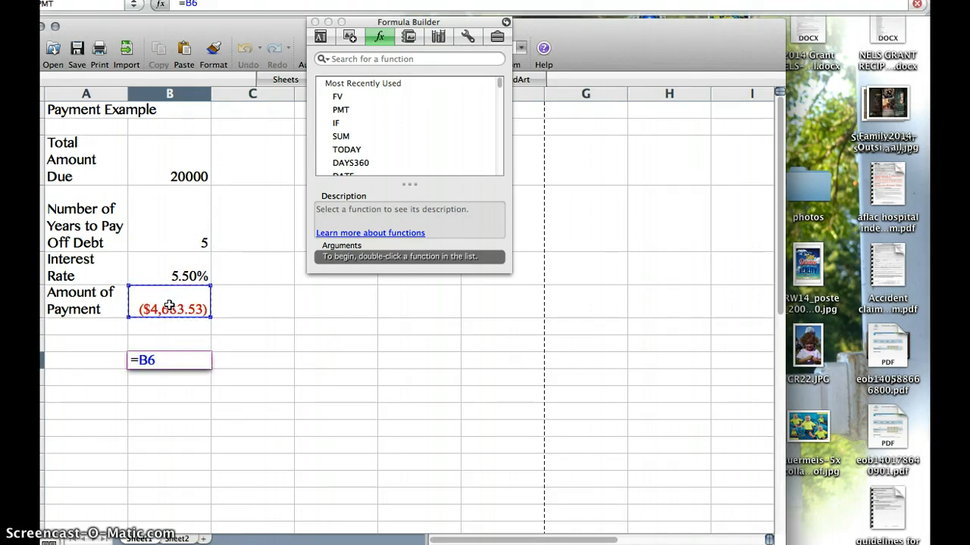
pyautogui.write('*')
pyautogui.click(170, 306)
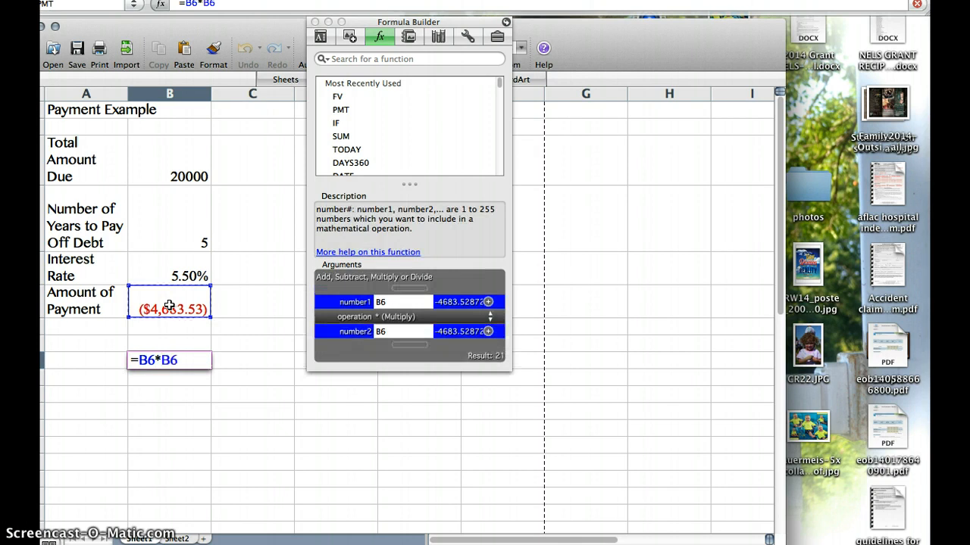
pyautogui.write('5')
pyautogui.press('BackSpace')
pyautogui.press('BackSpace')
pyautogui.press('BackSpace')
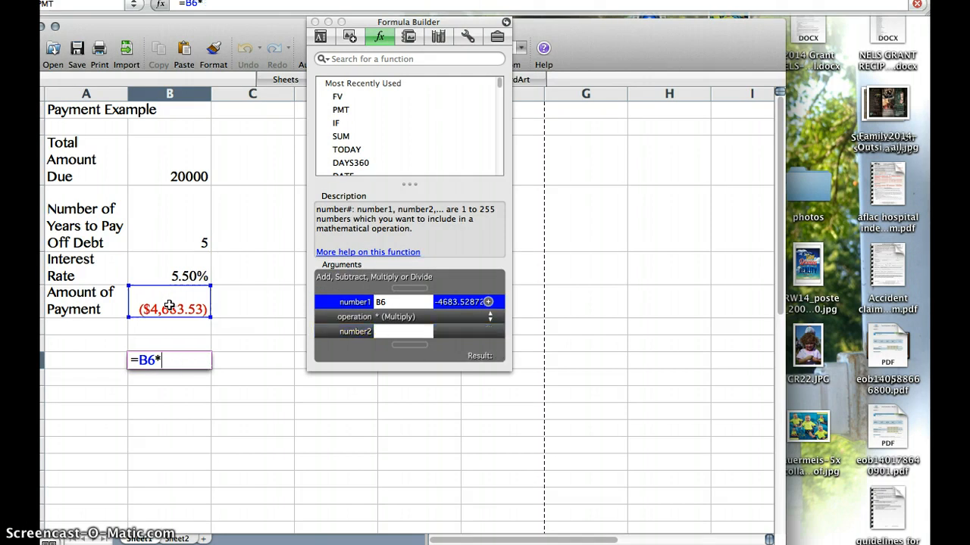
pyautogui.write('5')
pyautogui.press('Return')
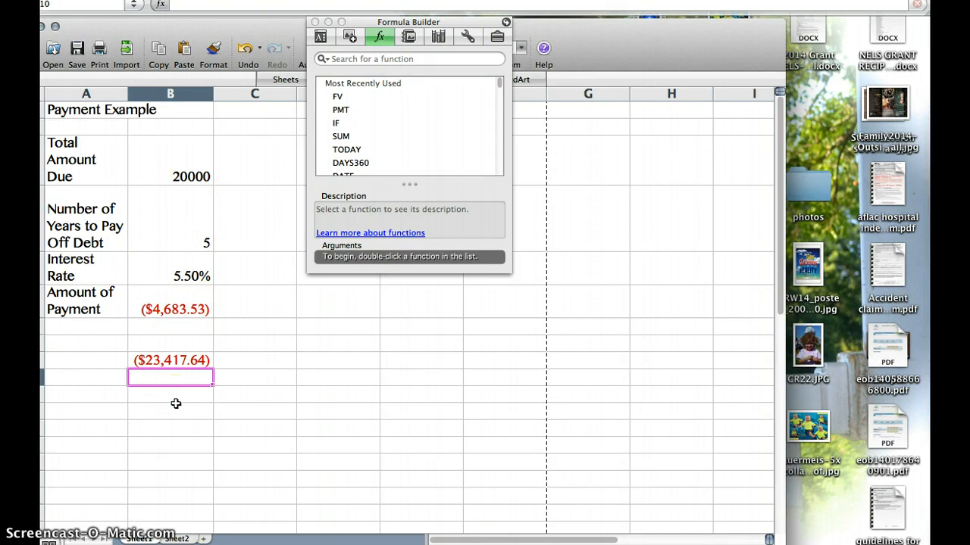
# Change the number of payment periods in cell B4 to 60 to express the loan term in months
pyautogui.click(181, 235)
pyautogui.write('60')
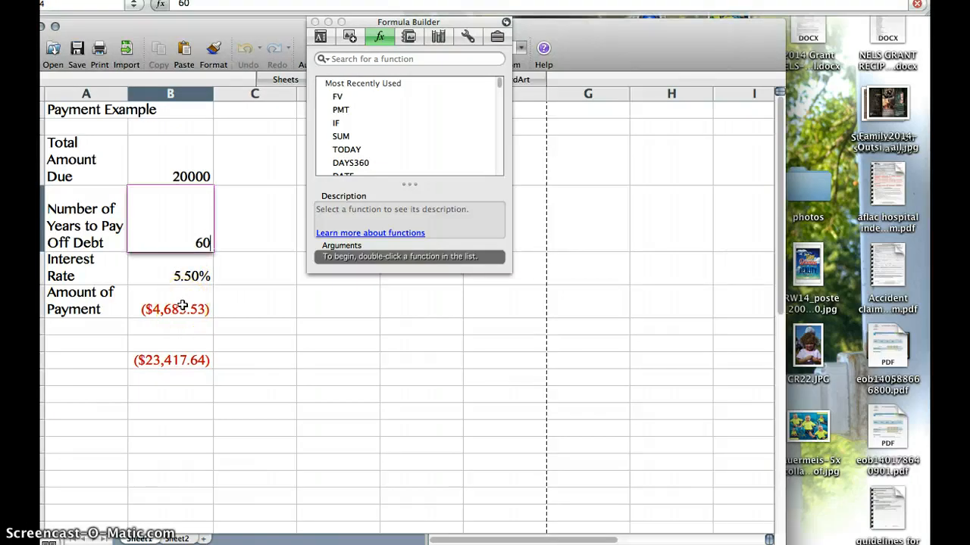
pyautogui.press('Return')
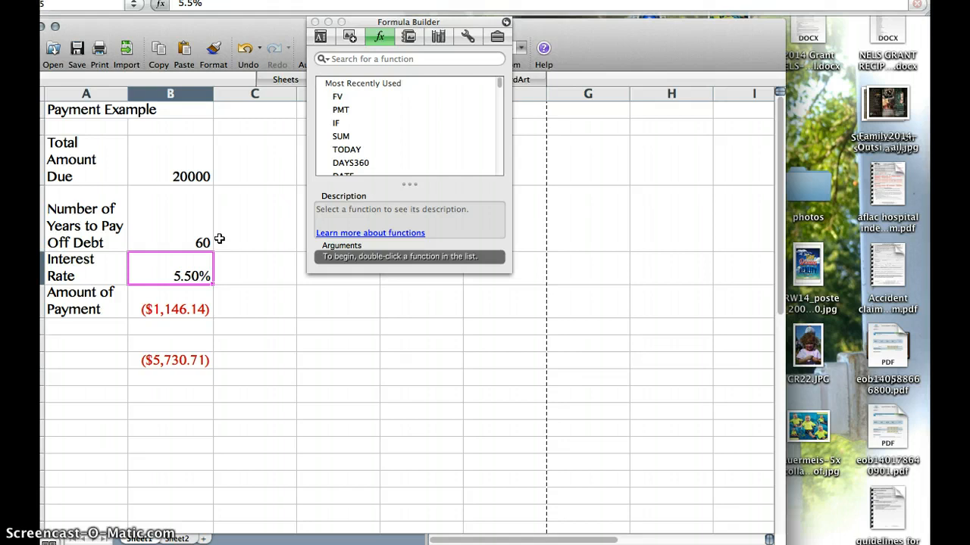
# Delete the total repayment formula from cell B9
pyautogui.click(171, 362)
pyautogui.doubleClick(170, 361)
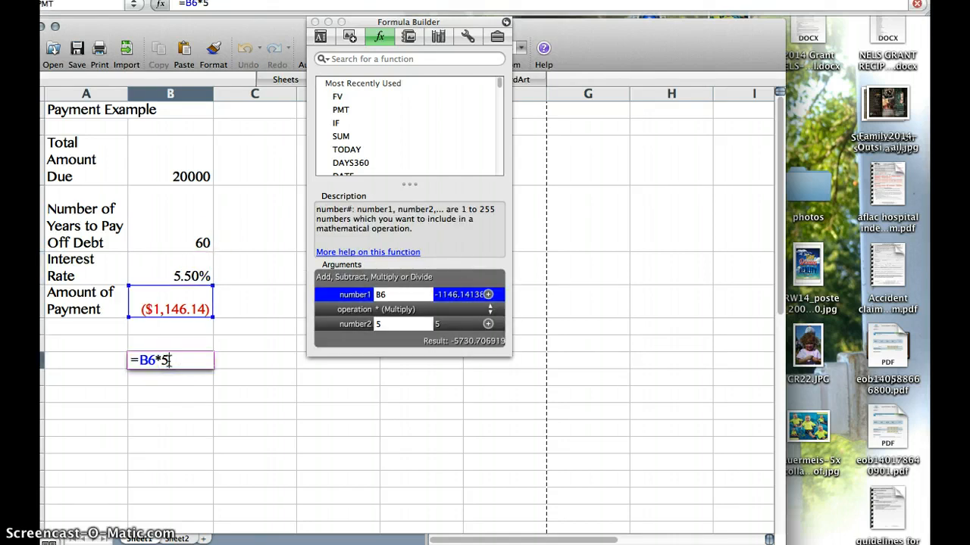
pyautogui.press('BackSpace')
pyautogui.press('BackSpace')
pyautogui.press('BackSpace')
pyautogui.press('BackSpace')
pyautogui.press('BackSpace')
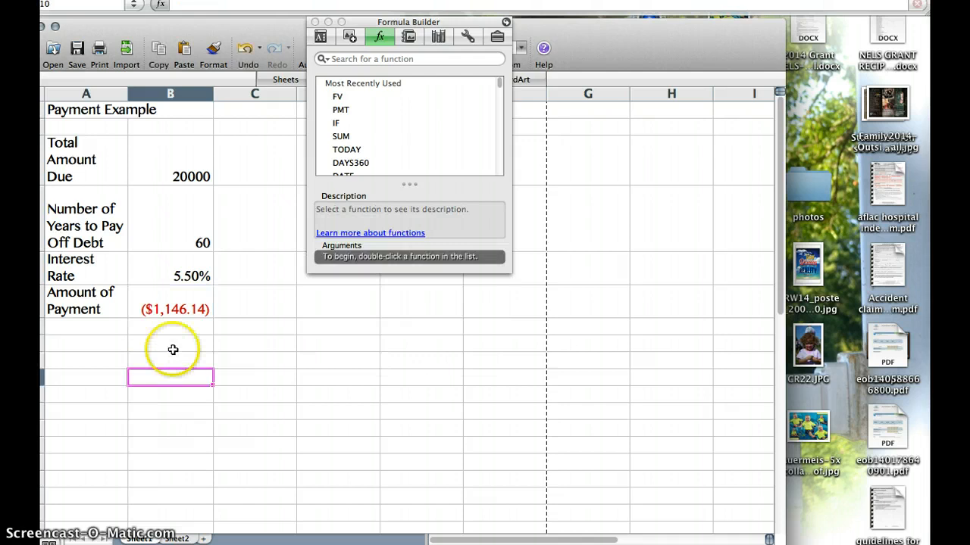
# Change the rate argument of the PMT formula in B6 to B5/12 to use a monthly interest rate
pyautogui.click(174, 305)
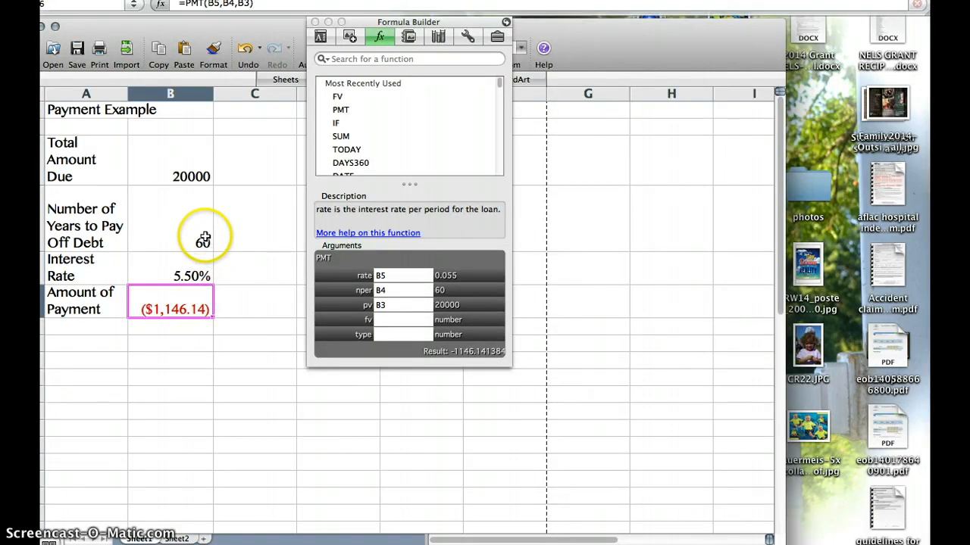
pyautogui.click(395, 277)
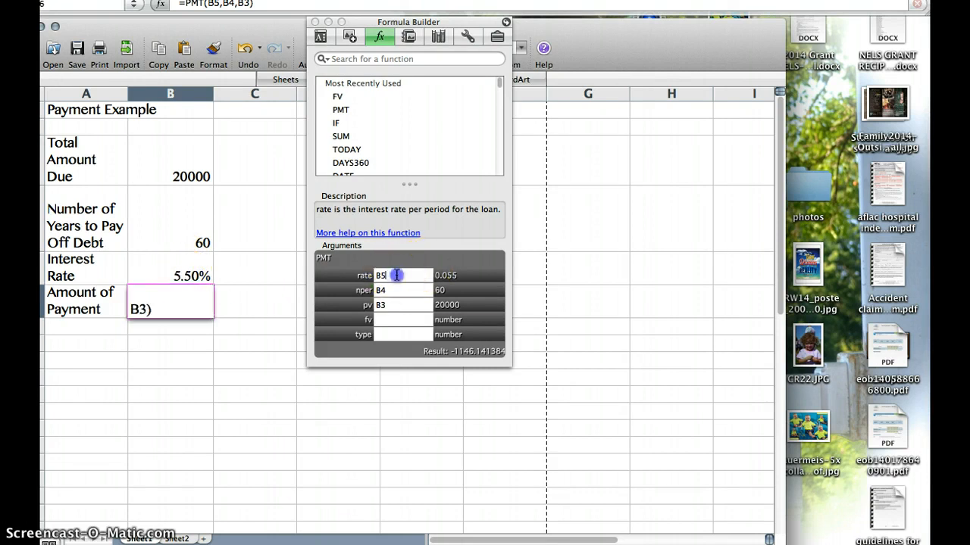
pyautogui.write('/12')
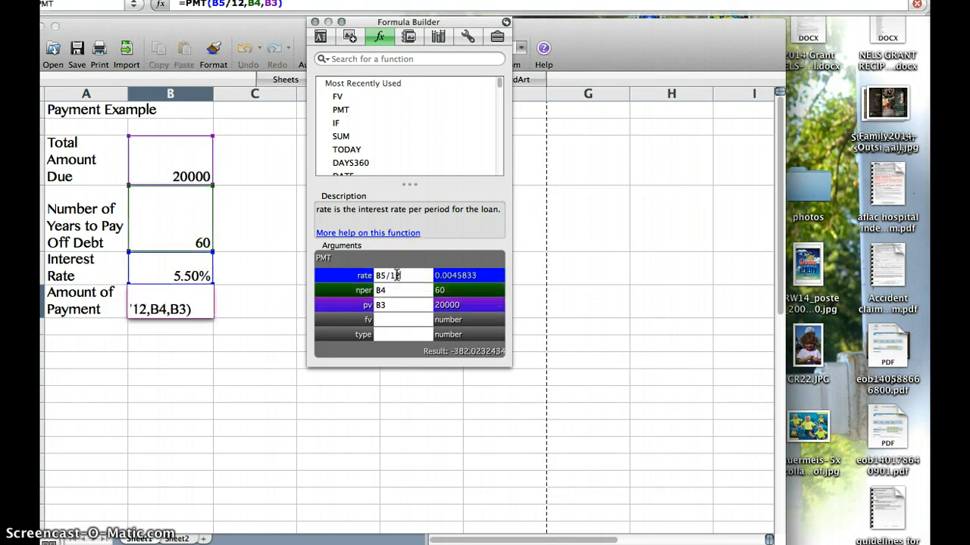
pyautogui.press('Return')
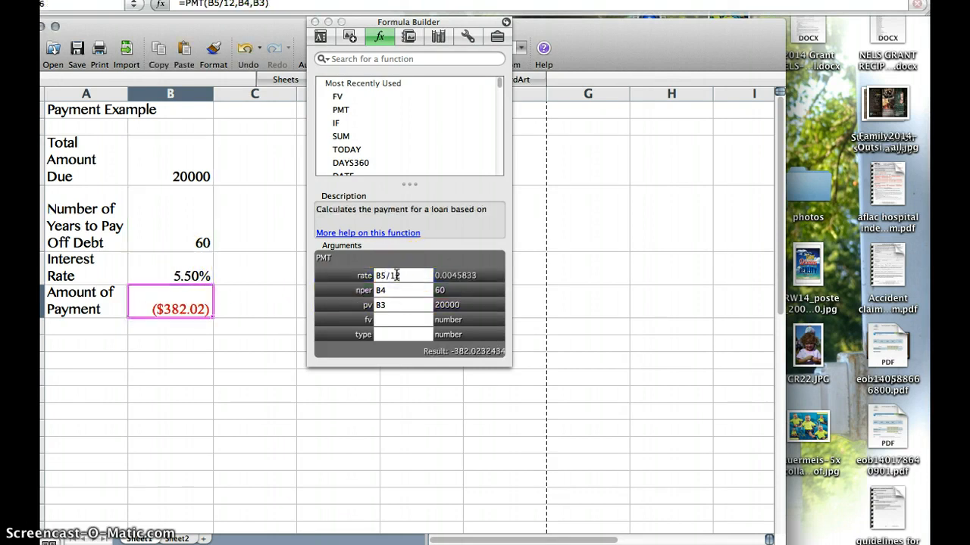
# Enter the formula =B6*B4 in cell B9 to calculate the total repaid over all monthly payments
pyautogui.click(183, 356)
pyautogui.write('=')
pyautogui.click(179, 310)
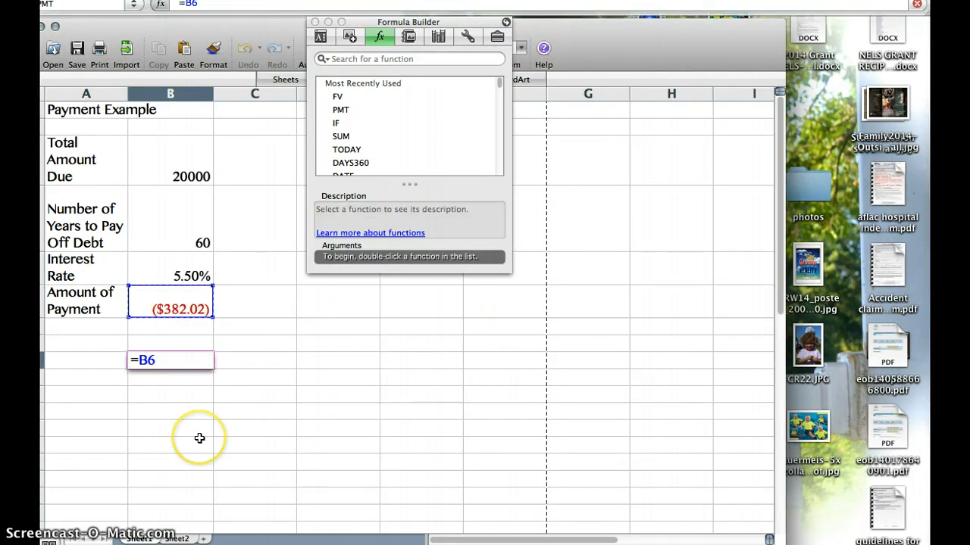
pyautogui.write('*')
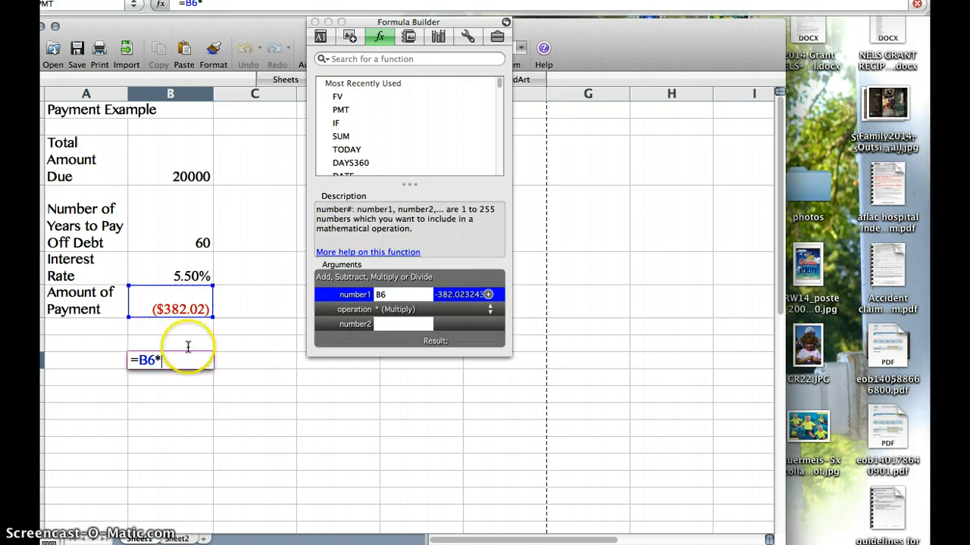
pyautogui.click(174, 243)
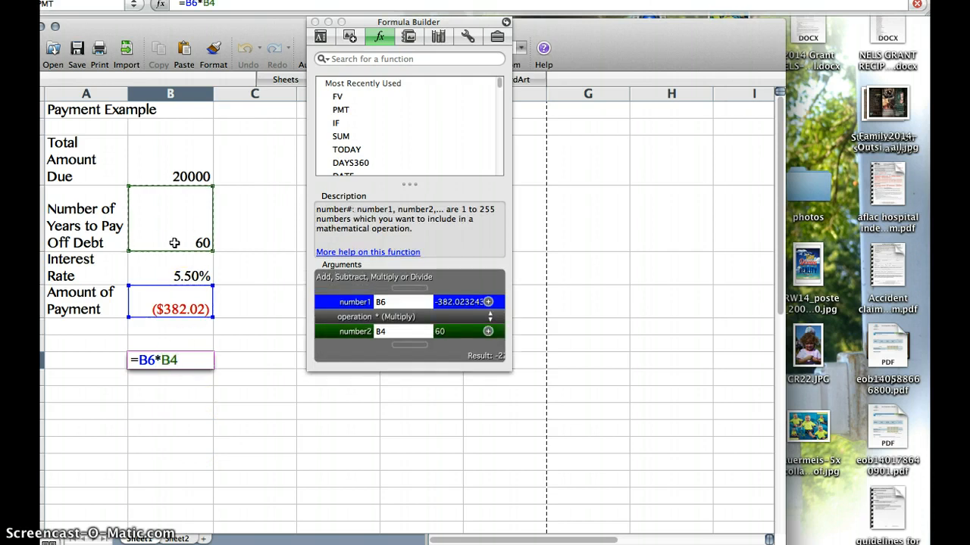
pyautogui.press('Return')
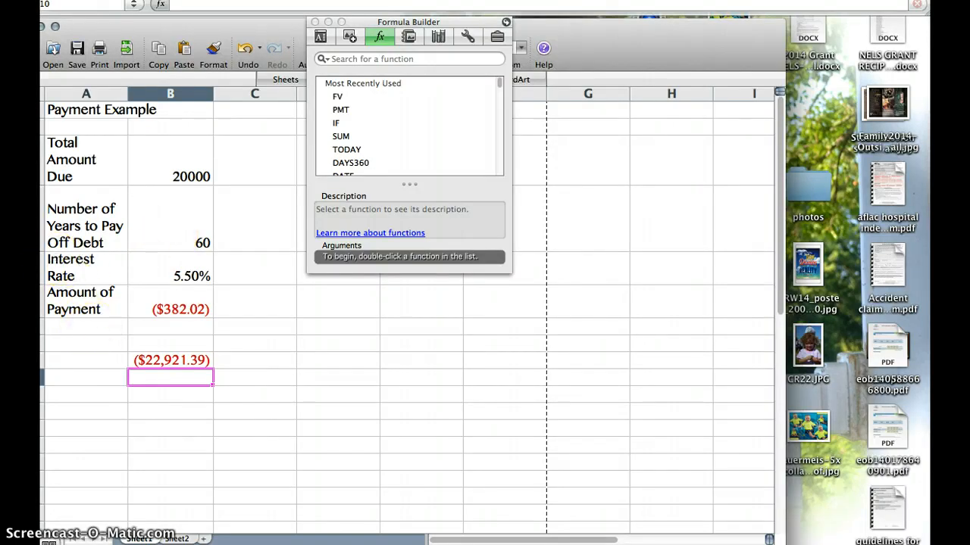
# Switch to the Word practice document and look through its sections up to the table of three-dimensional reference formulas
pyautogui.click(23, 269)
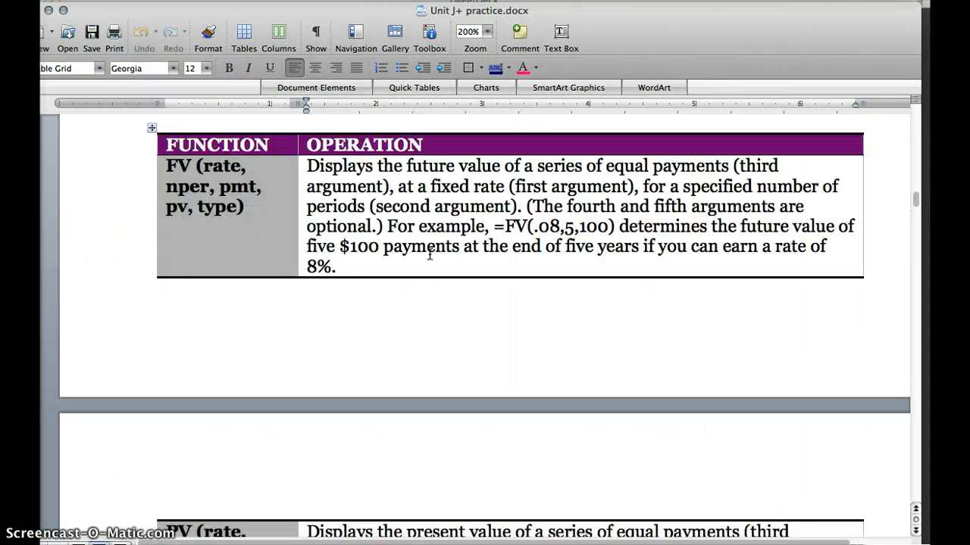
pyautogui.scroll(-10, 429, 254)
pyautogui.scroll(-20, 430, 254)
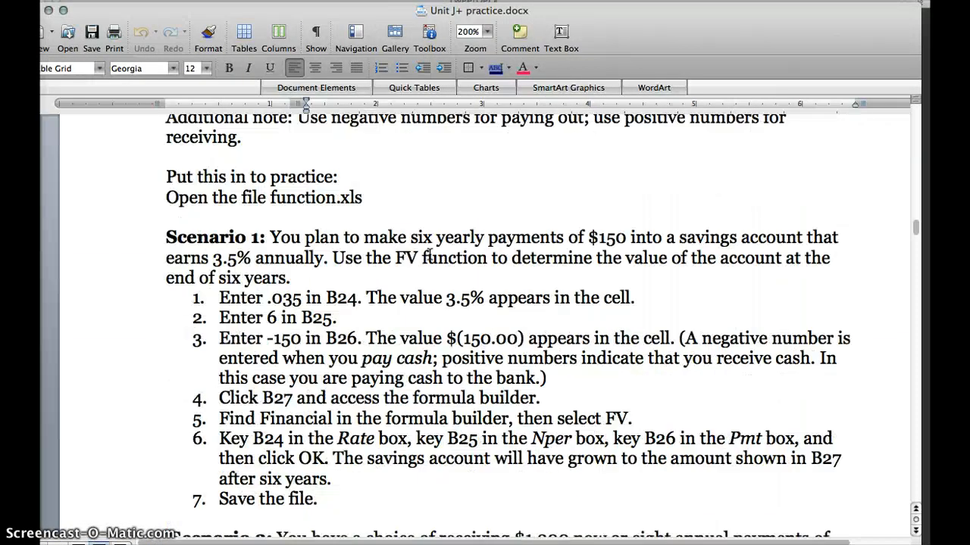
pyautogui.scroll(2, 429, 254)
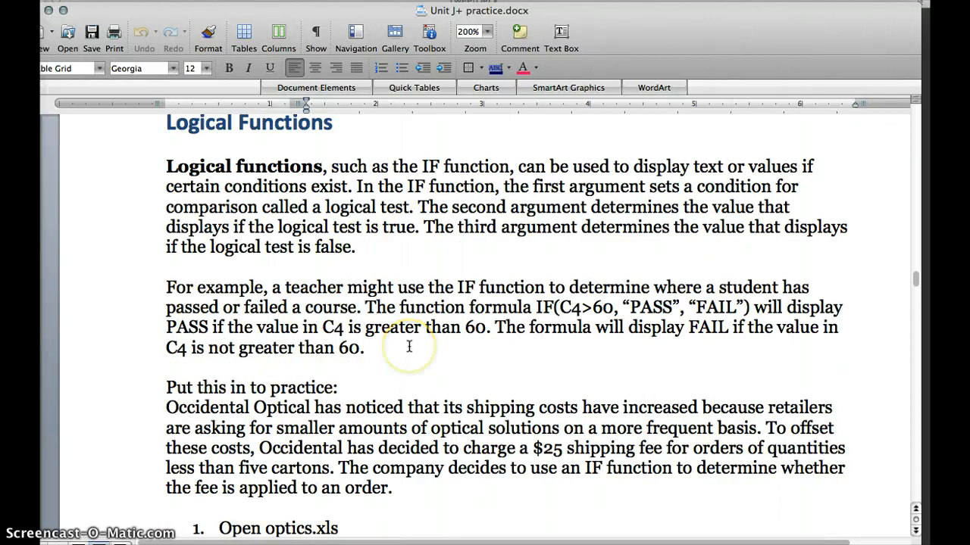
pyautogui.scroll(-20, 409, 347)
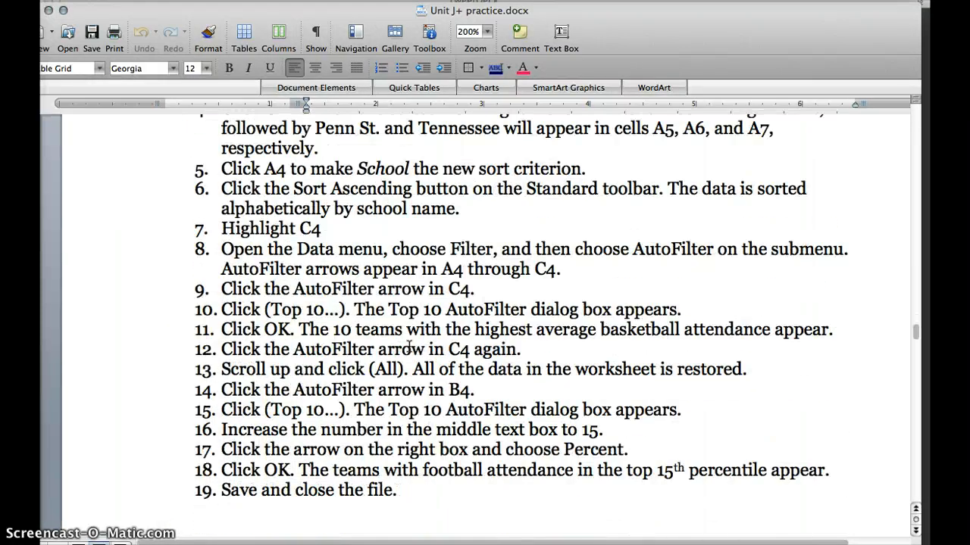
pyautogui.scroll(-10, 409, 346)
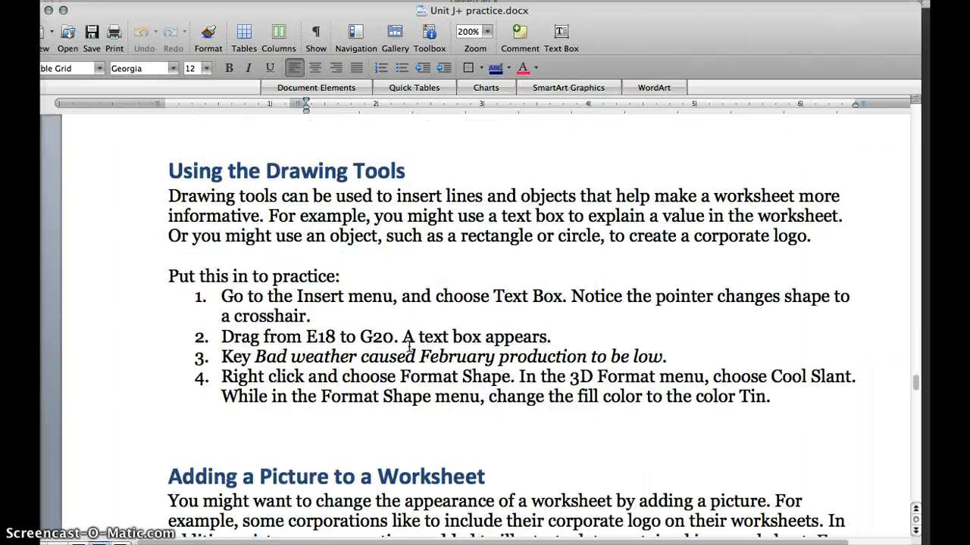
pyautogui.scroll(-12, 409, 347)
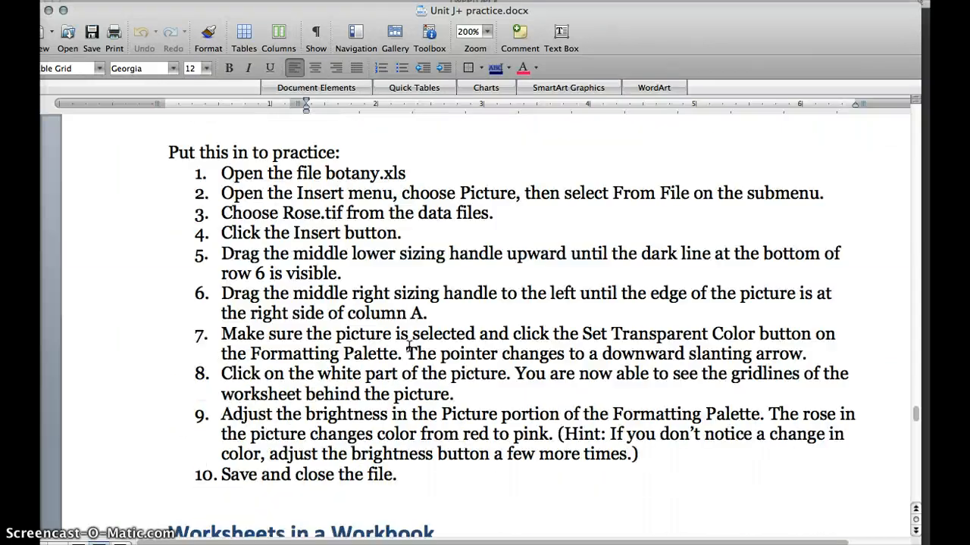
pyautogui.scroll(-2, 409, 347)
pyautogui.scroll(3, 409, 347)
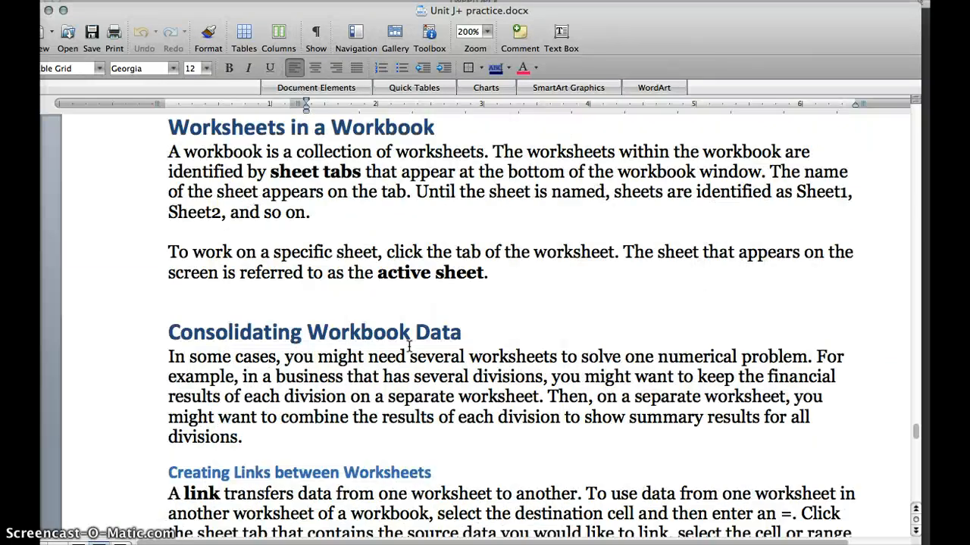
pyautogui.scroll(-5, 409, 347)
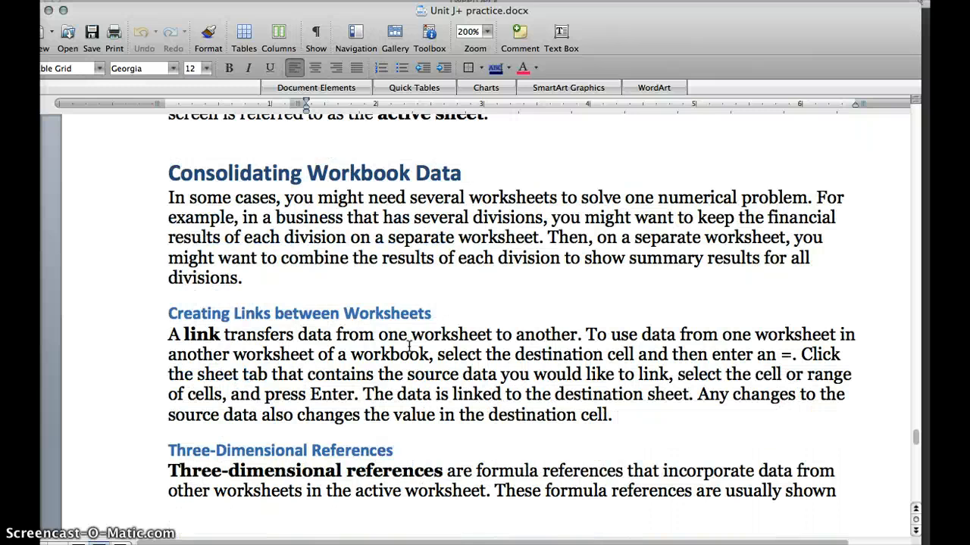
pyautogui.scroll(-5, 409, 347)
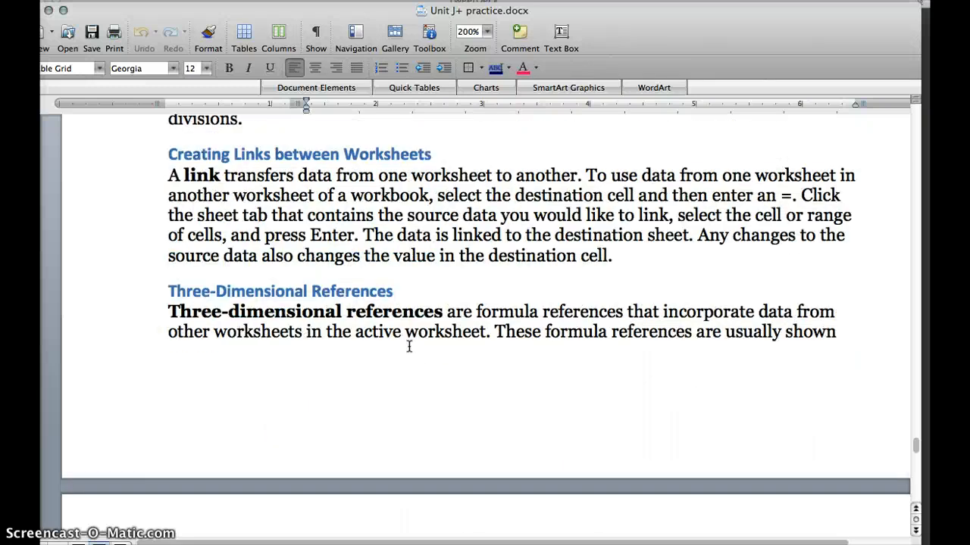
pyautogui.scroll(-5, 409, 347)
pyautogui.scroll(-12, 409, 347)
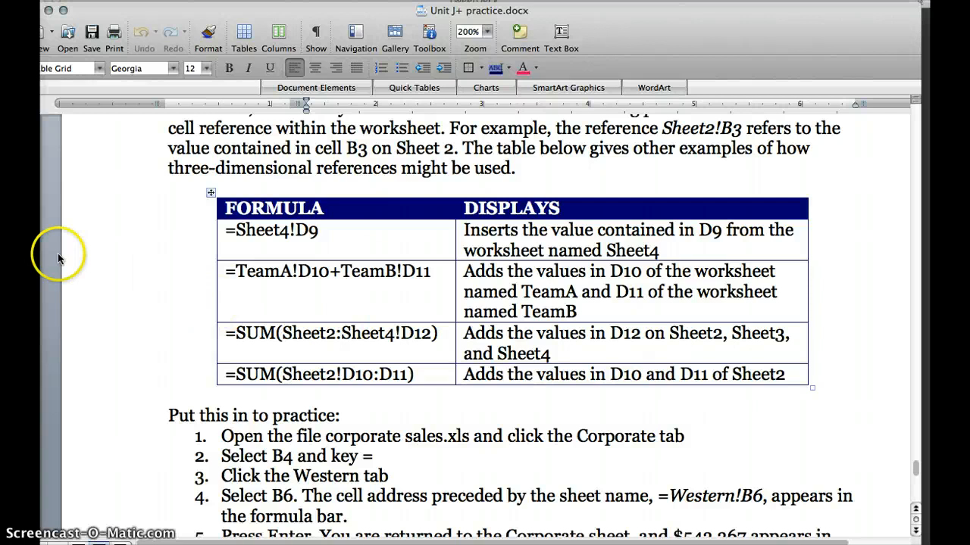
# Return to the Excel workbook, show the Future Value Example on Sheet2 and close the Formula Builder
pyautogui.click(30, 281)
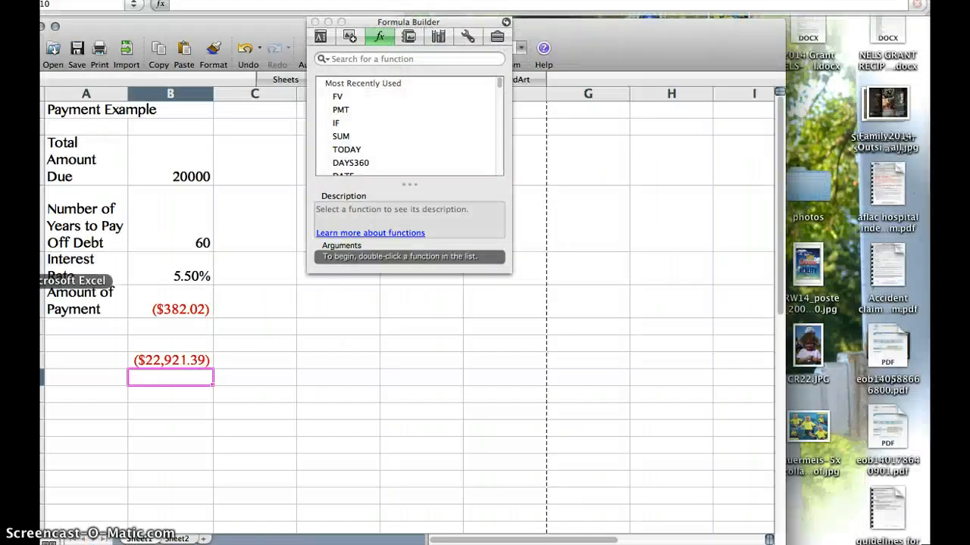
pyautogui.click(181, 309)
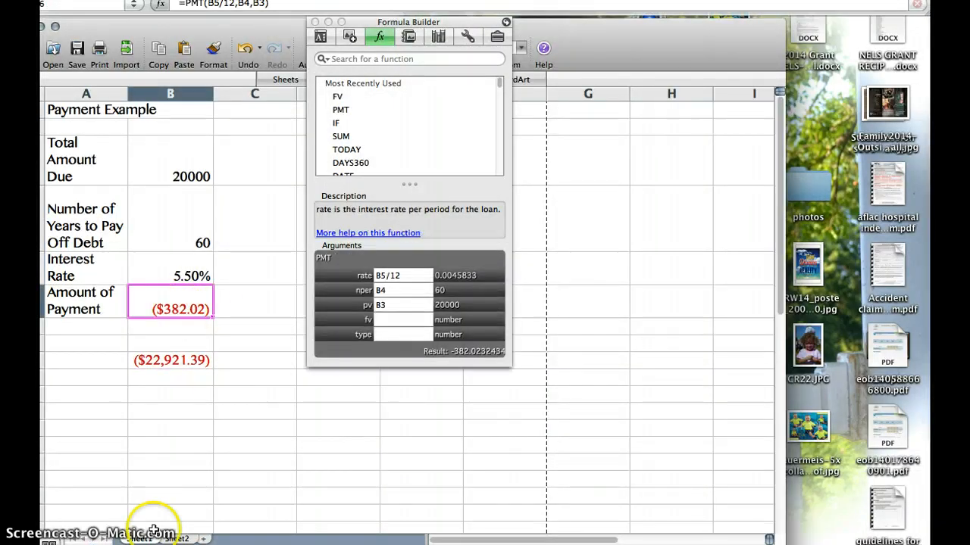
pyautogui.click(179, 539)
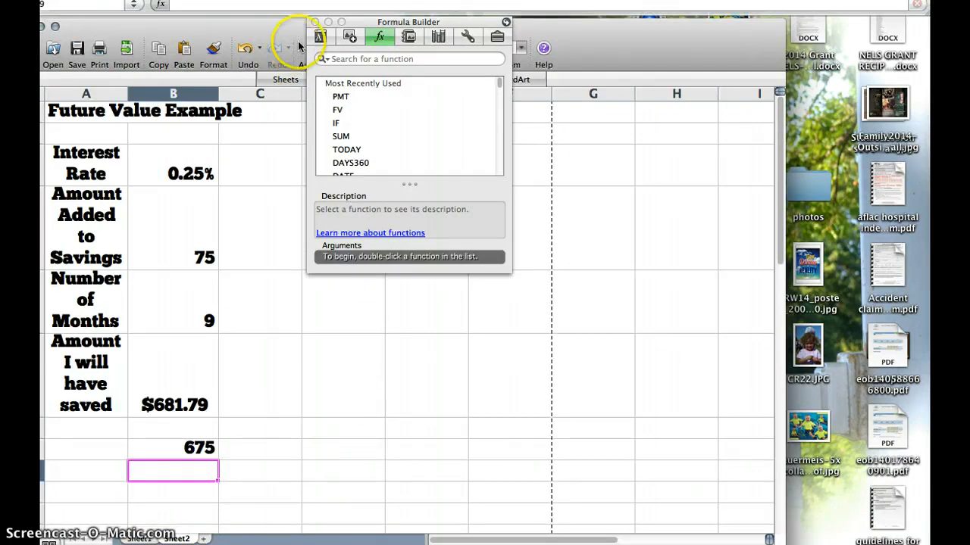
pyautogui.click(315, 21)
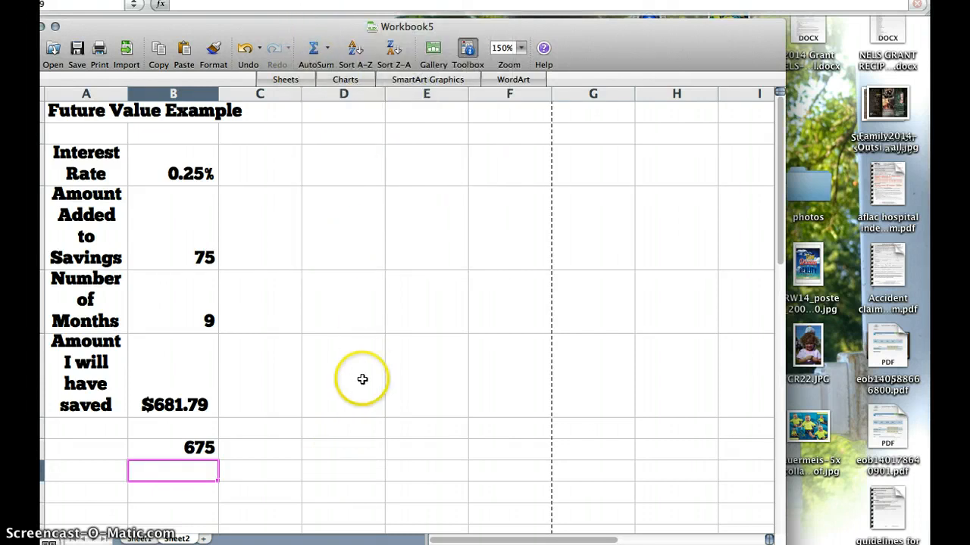
# Enter the formula =Sheet1!B6 in cell D6 of Sheet2 to link the payment amount from the other worksheet
pyautogui.click(361, 379)
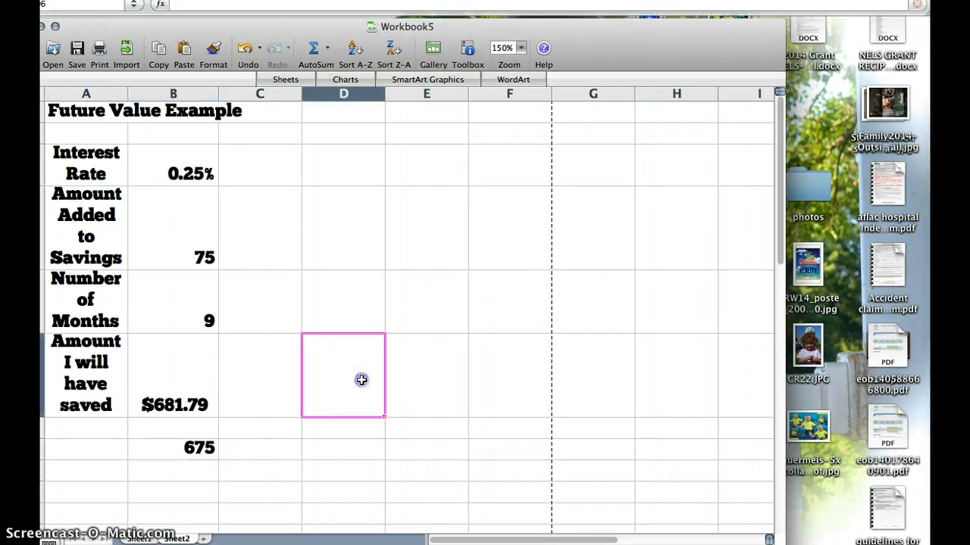
pyautogui.write('=Sheet1!')
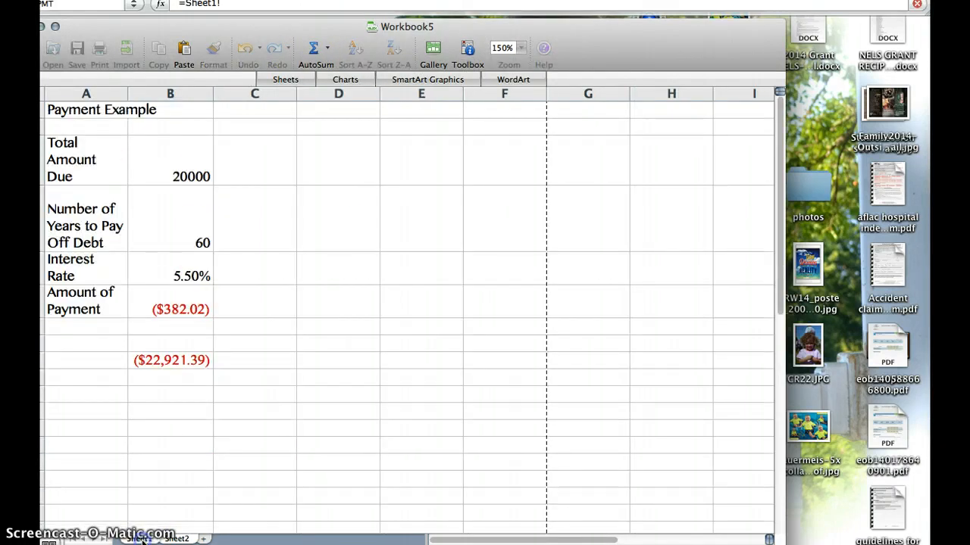
pyautogui.click(138, 538)
pyautogui.click(177, 303)
pyautogui.press('Return')
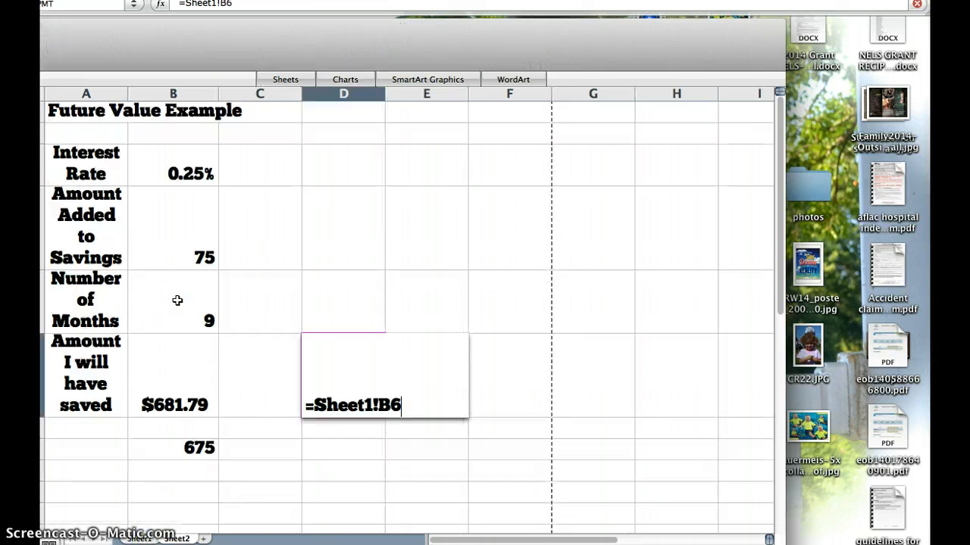
pyautogui.click(333, 390)
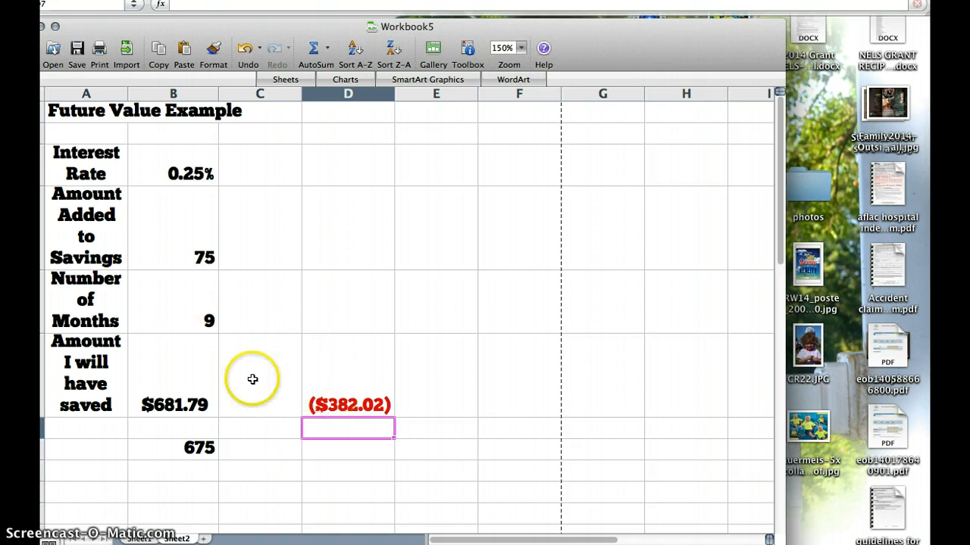